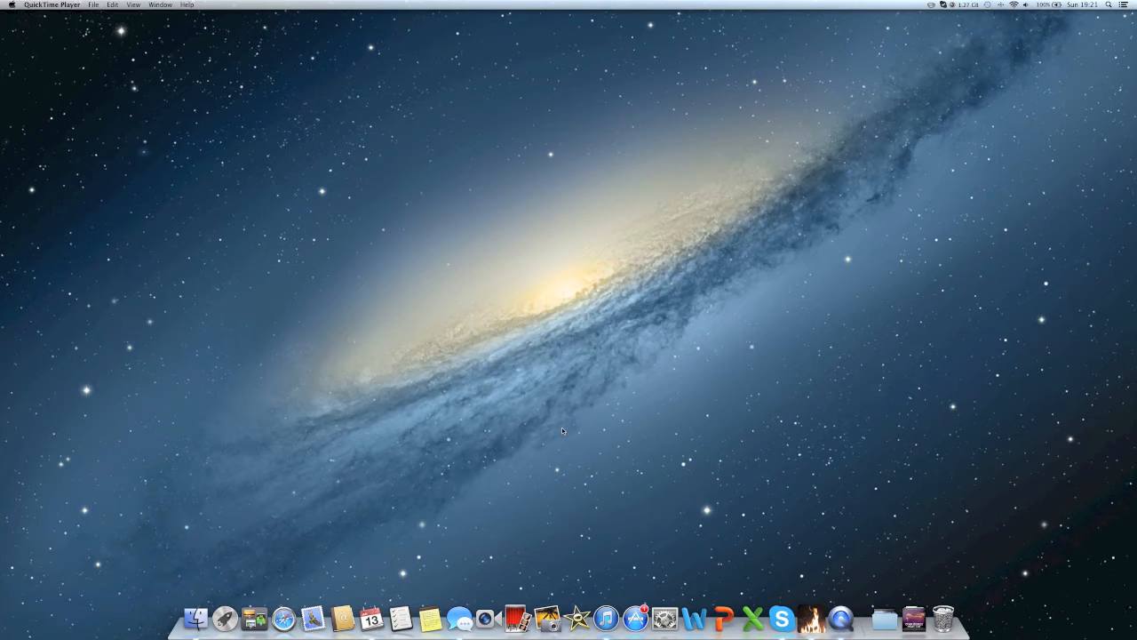
# Open iMovie, show the Project Library and start a new project there
pyautogui.click(576, 616)
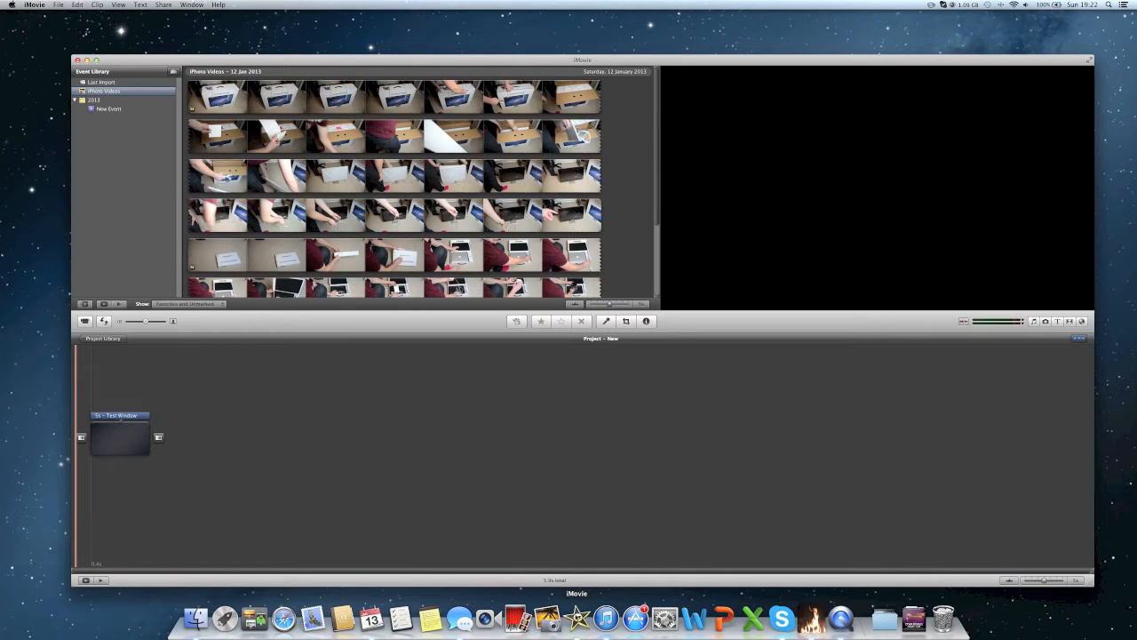
pyautogui.click(119, 339)
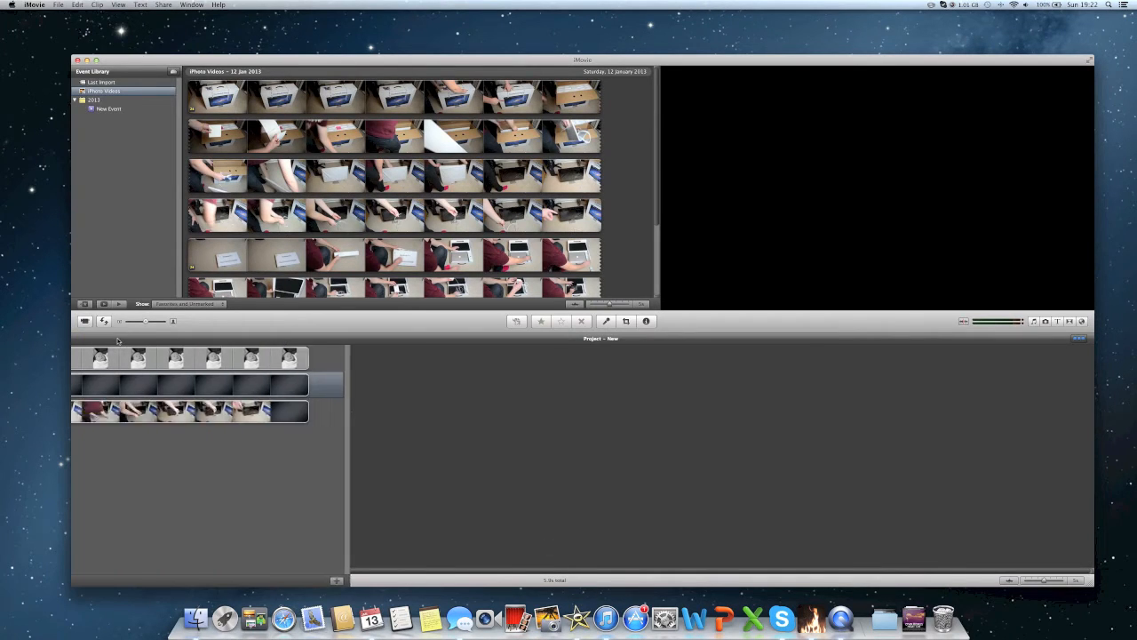
pyautogui.rightClick(167, 504)
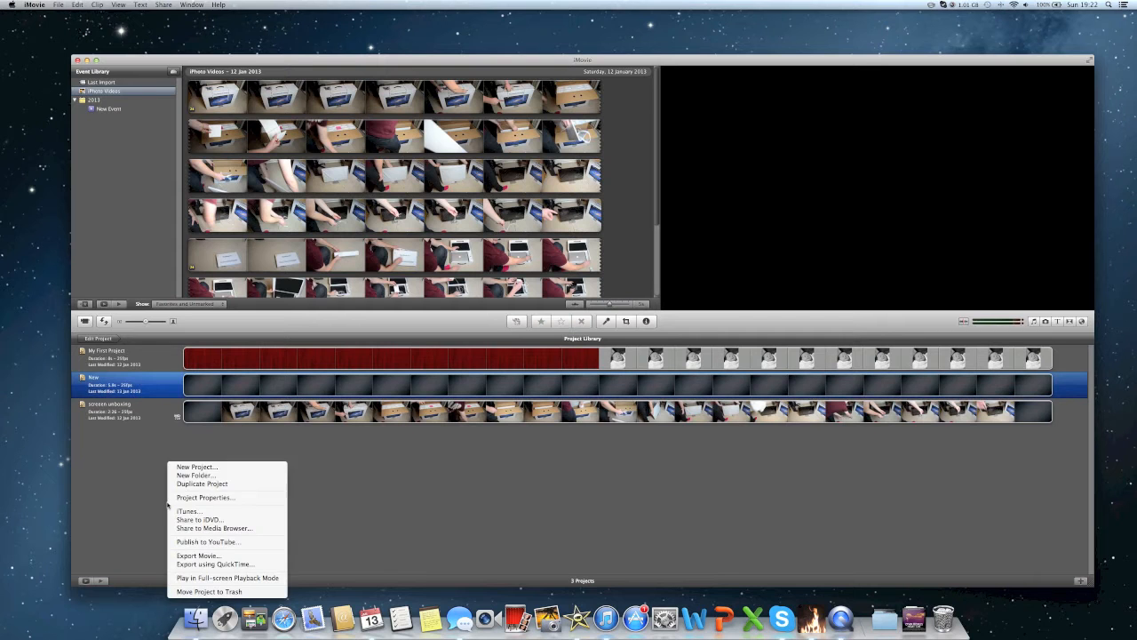
pyautogui.click(195, 466)
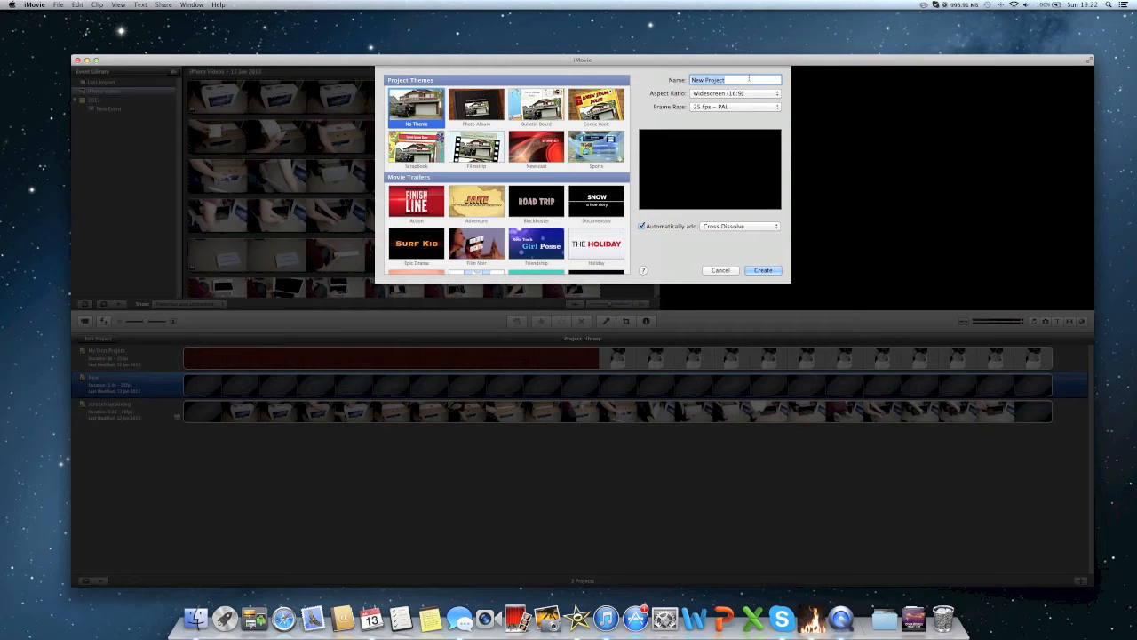
# Shorten the new project's name to "New" in the project settings
pyautogui.press('Right')
pyautogui.press('BackSpace')
pyautogui.press('BackSpace')
pyautogui.press('BackSpace')
pyautogui.press('BackSpace')
pyautogui.press('BackSpace')
pyautogui.press('BackSpace')
pyautogui.press('BackSpace')
pyautogui.press('BackSpace')
pyautogui.scroll(-1, 513, 129)
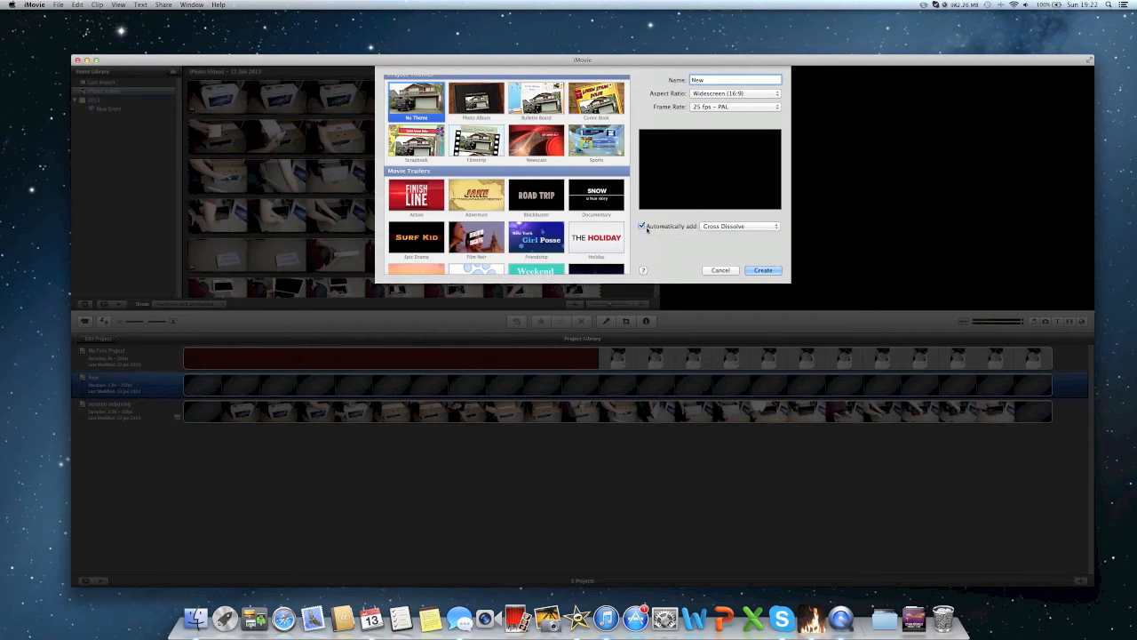
# Set the automatically added transition to Fade to Black and create the project
pyautogui.click(709, 229)
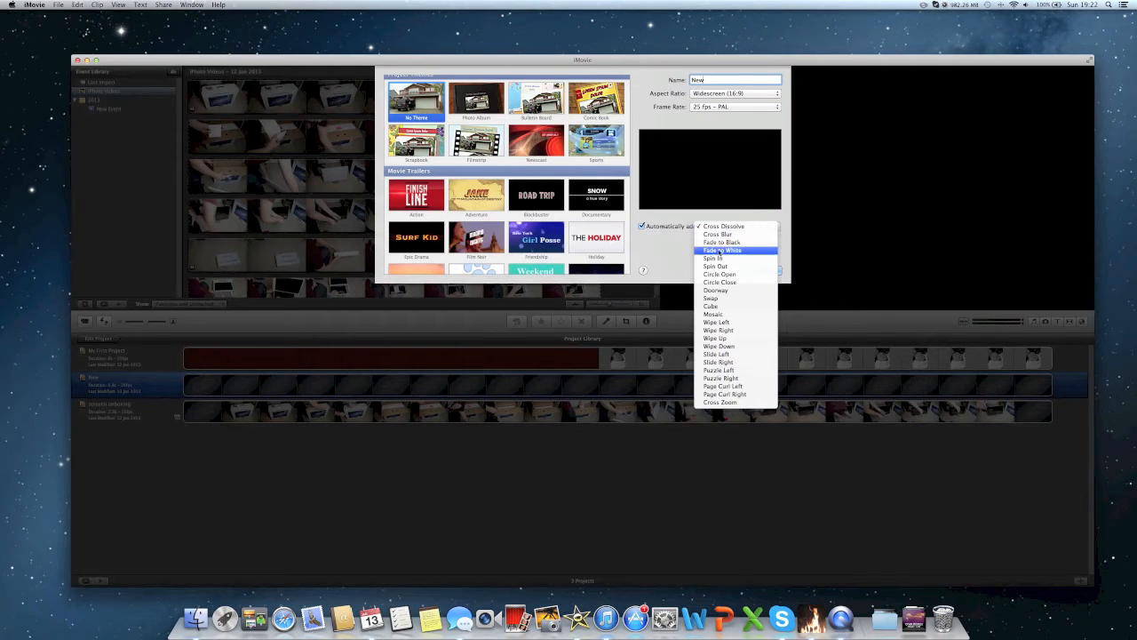
pyautogui.click(723, 242)
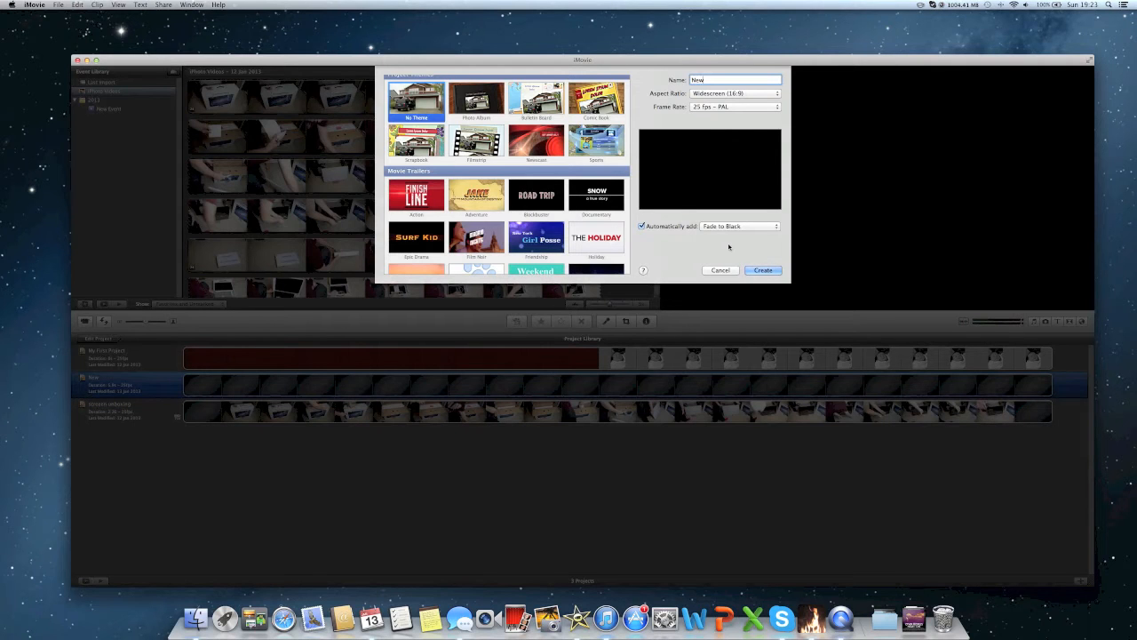
pyautogui.click(753, 225)
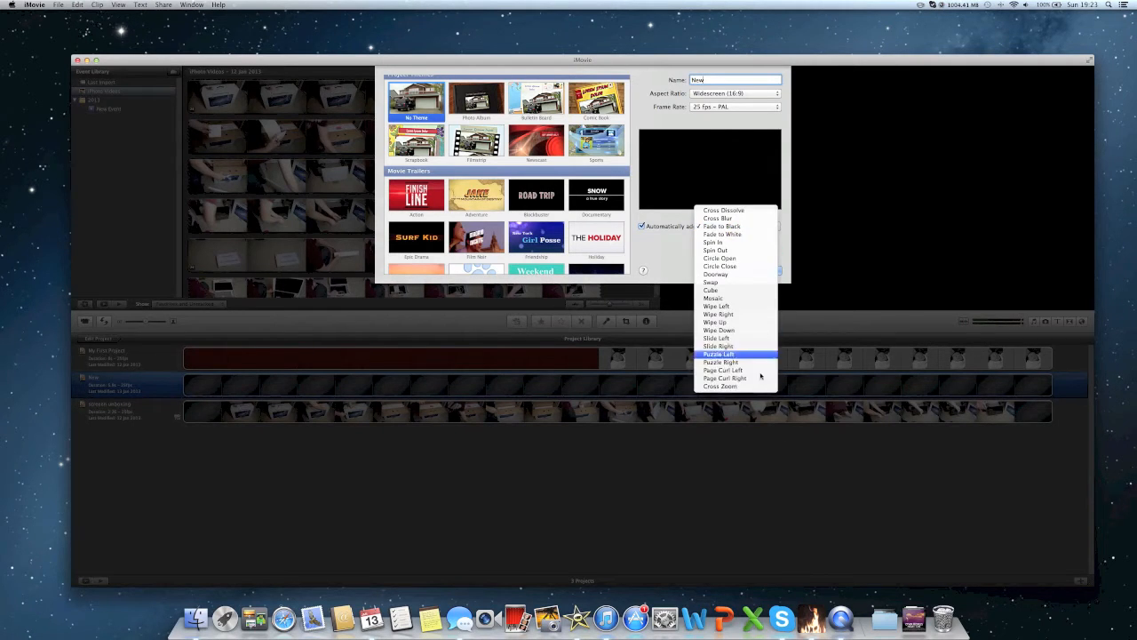
pyautogui.click(737, 226)
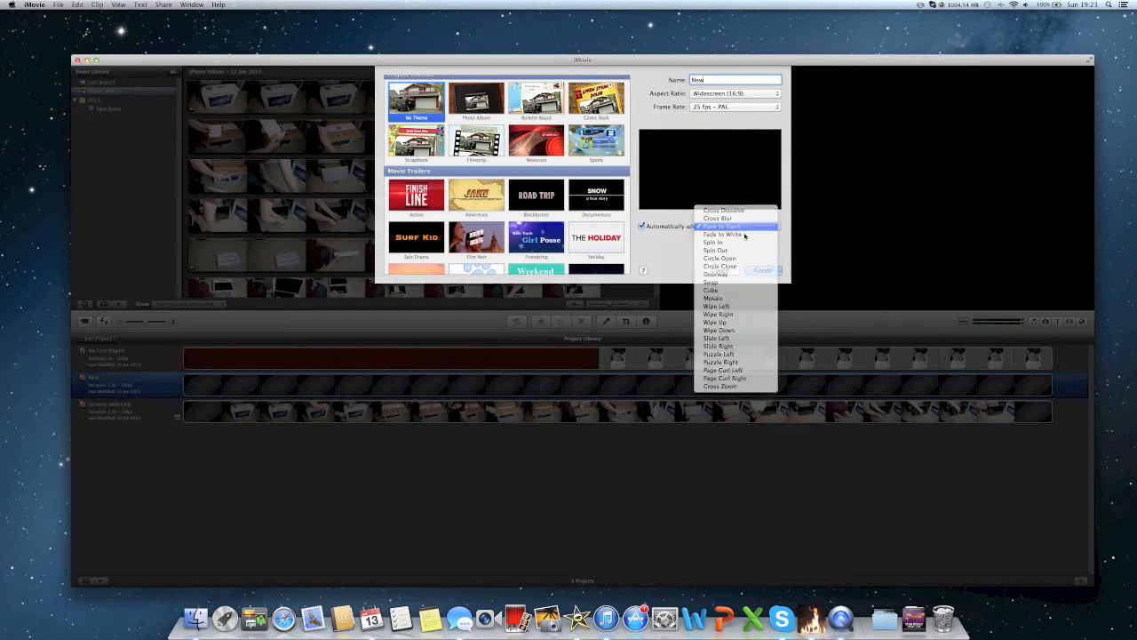
pyautogui.click(762, 270)
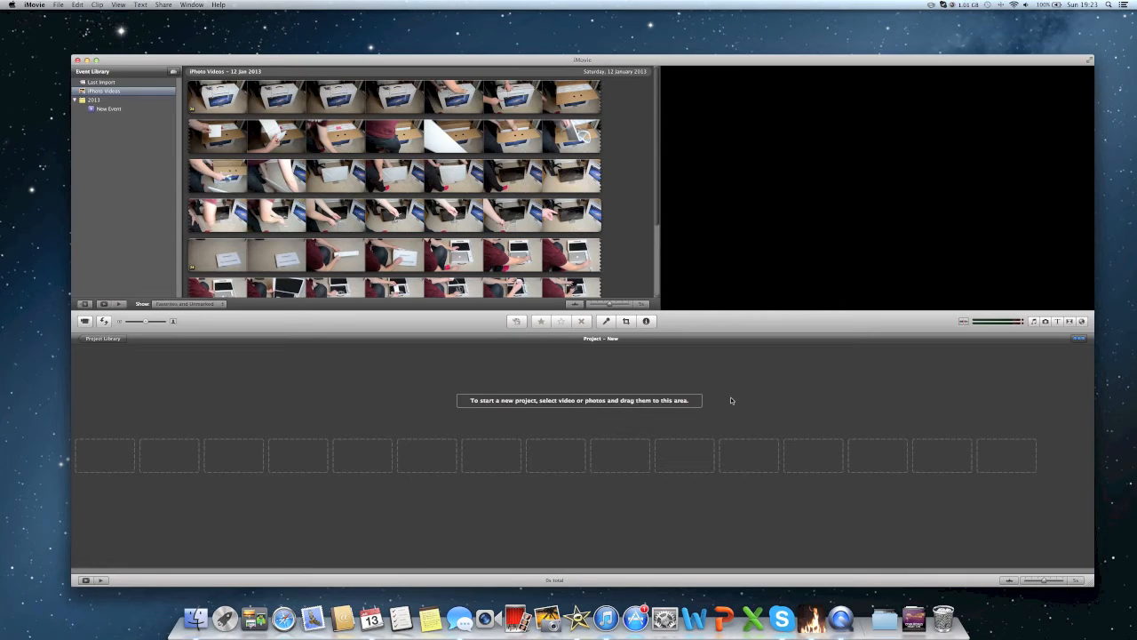
# Add a Four Corners title at the start of the empty project with the Industrial background
pyautogui.click(1058, 322)
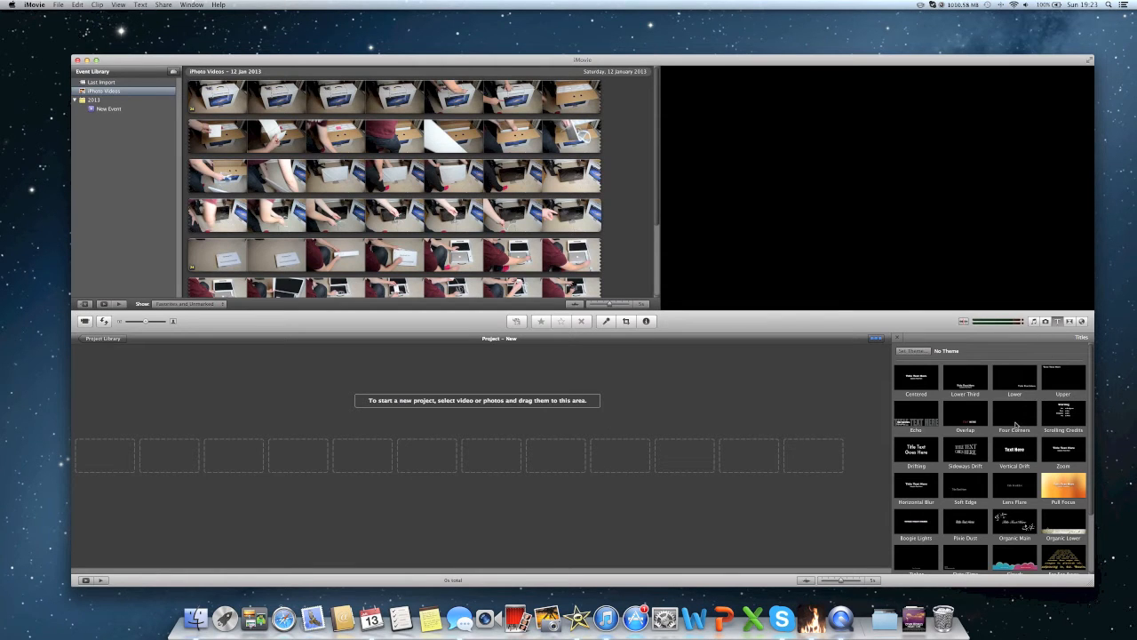
pyautogui.moveTo(1022, 429); pyautogui.dragTo(119, 456)
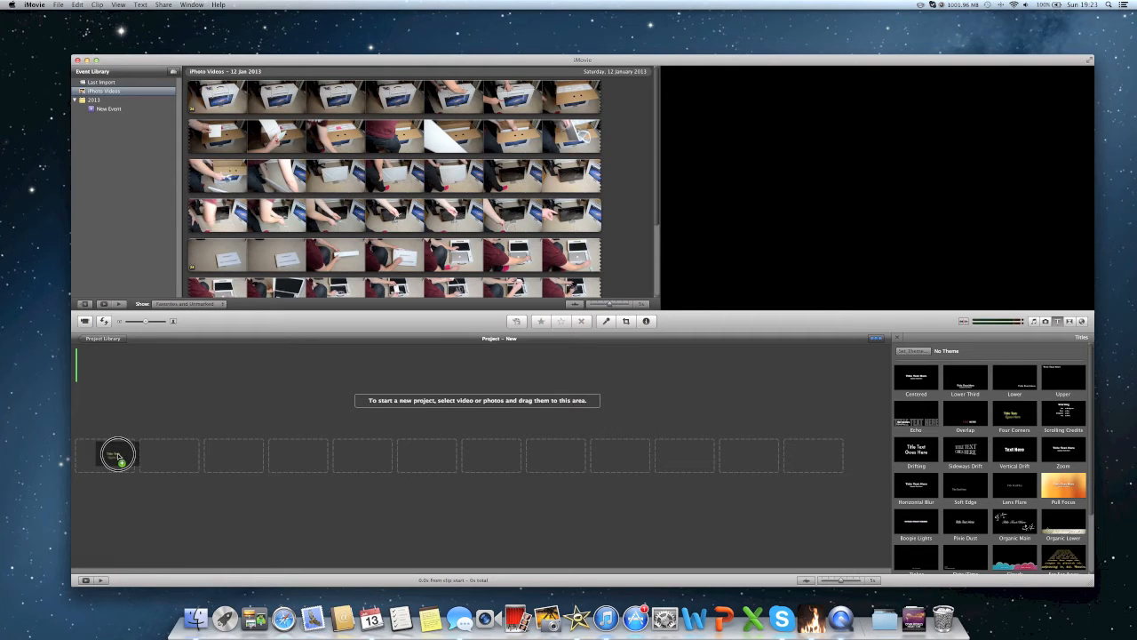
pyautogui.moveTo(118, 456); pyautogui.dragTo(118, 456)
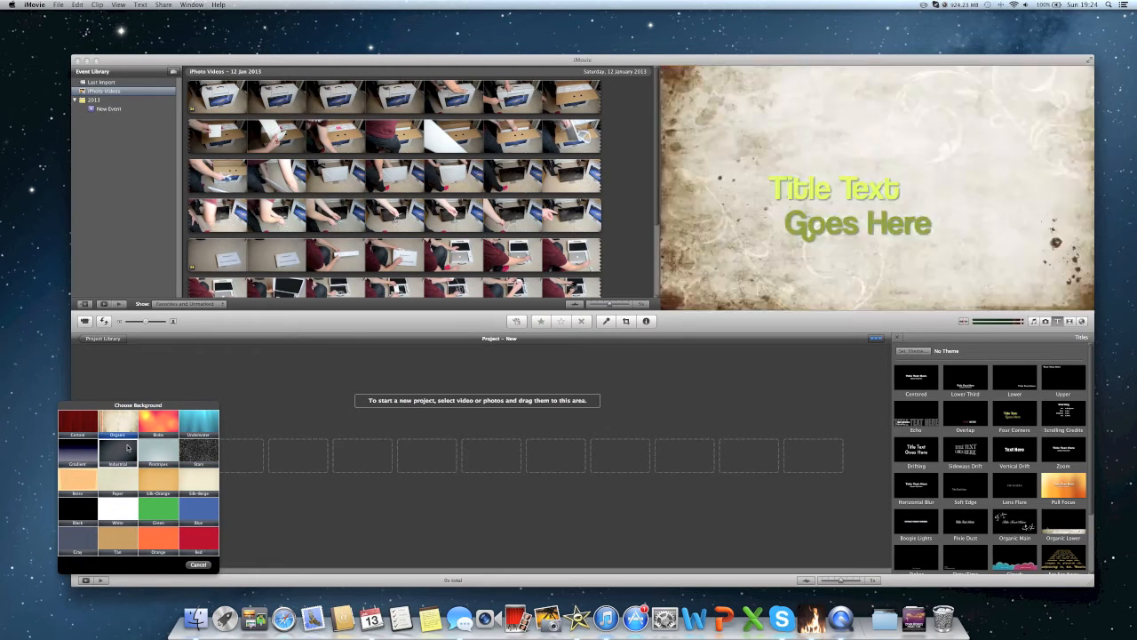
pyautogui.click(127, 454)
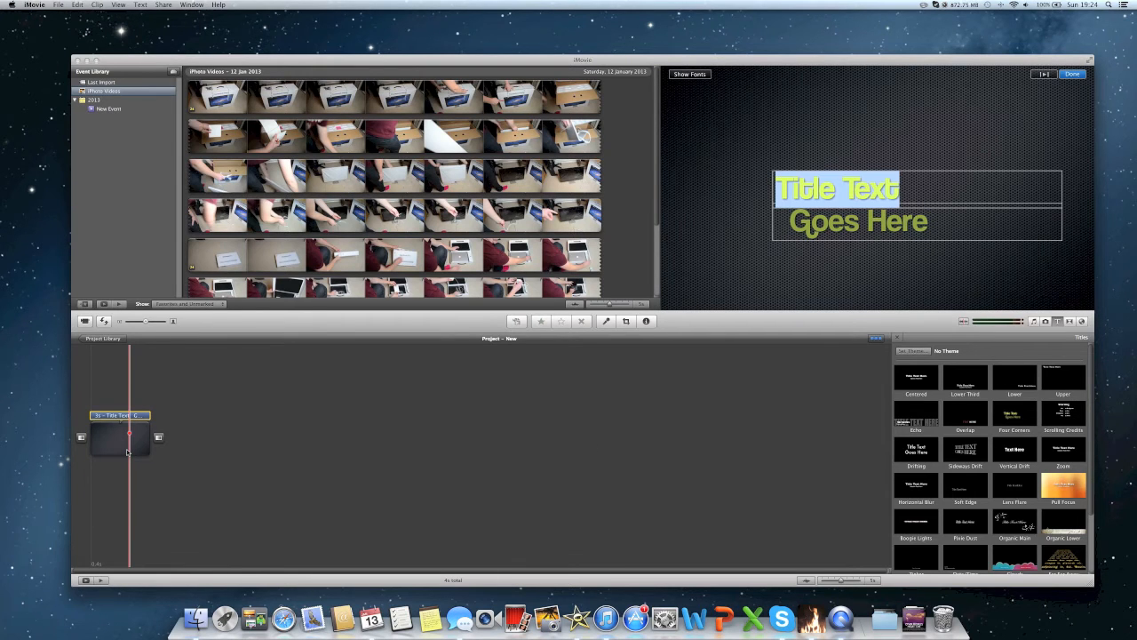
# Replace the first line of the title, "Title Text", with "Test"
pyautogui.click(1018, 186)
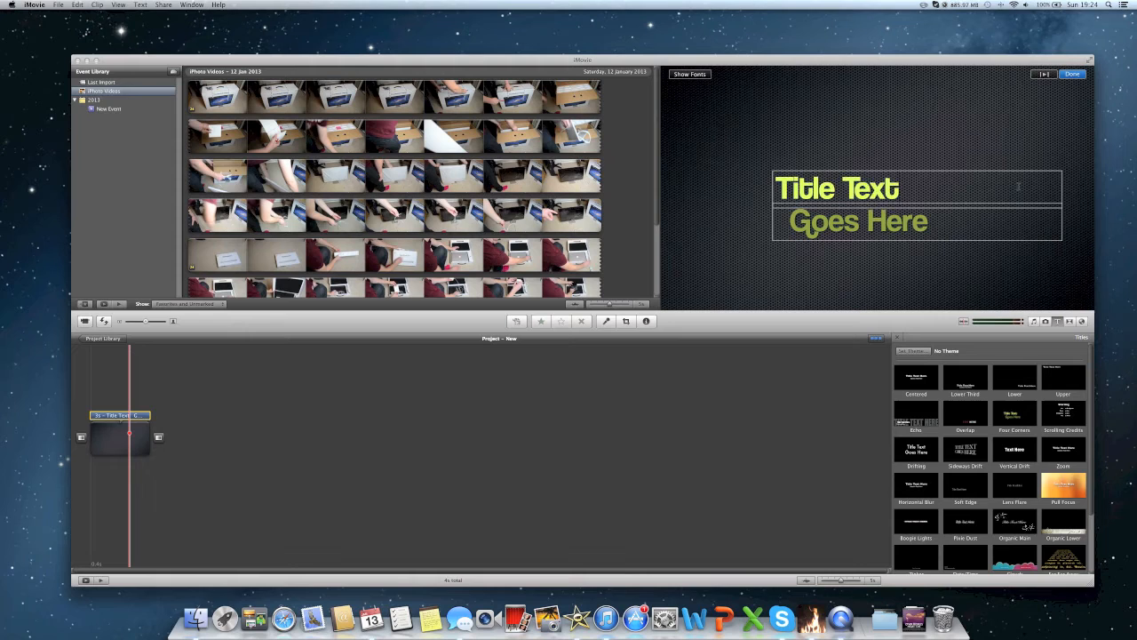
pyautogui.moveTo(1018, 186); pyautogui.dragTo(855, 188)
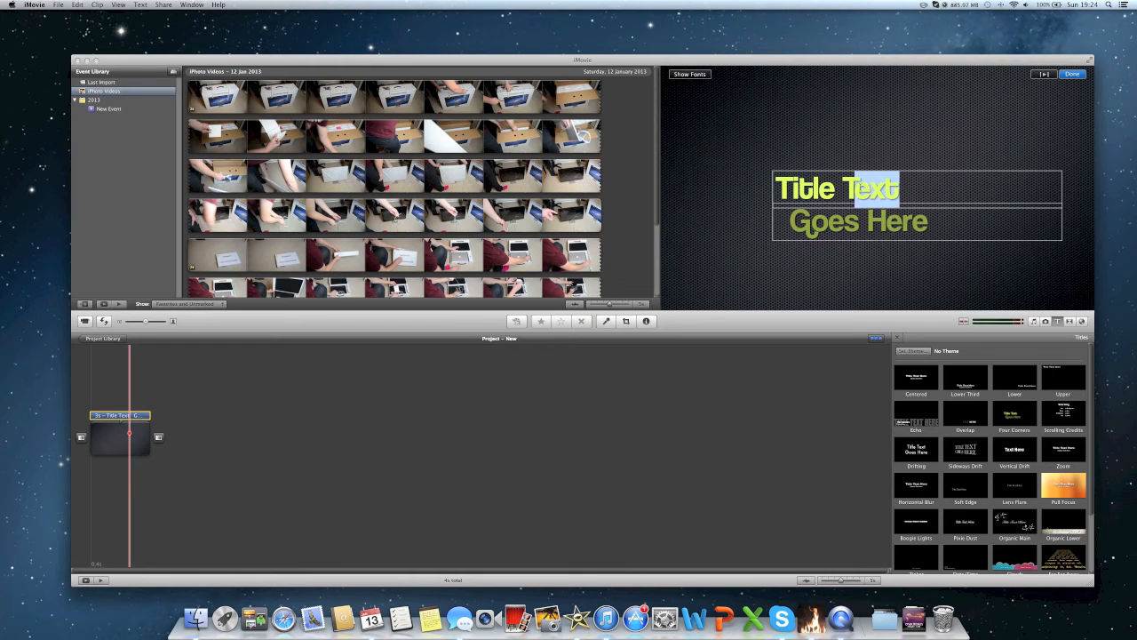
pyautogui.press('BackSpace')
pyautogui.press('BackSpace')
pyautogui.press('BackSpace')
pyautogui.press('BackSpace')
pyautogui.press('BackSpace')
pyautogui.press('BackSpace')
pyautogui.press('BackSpace')
pyautogui.press('BackSpace')
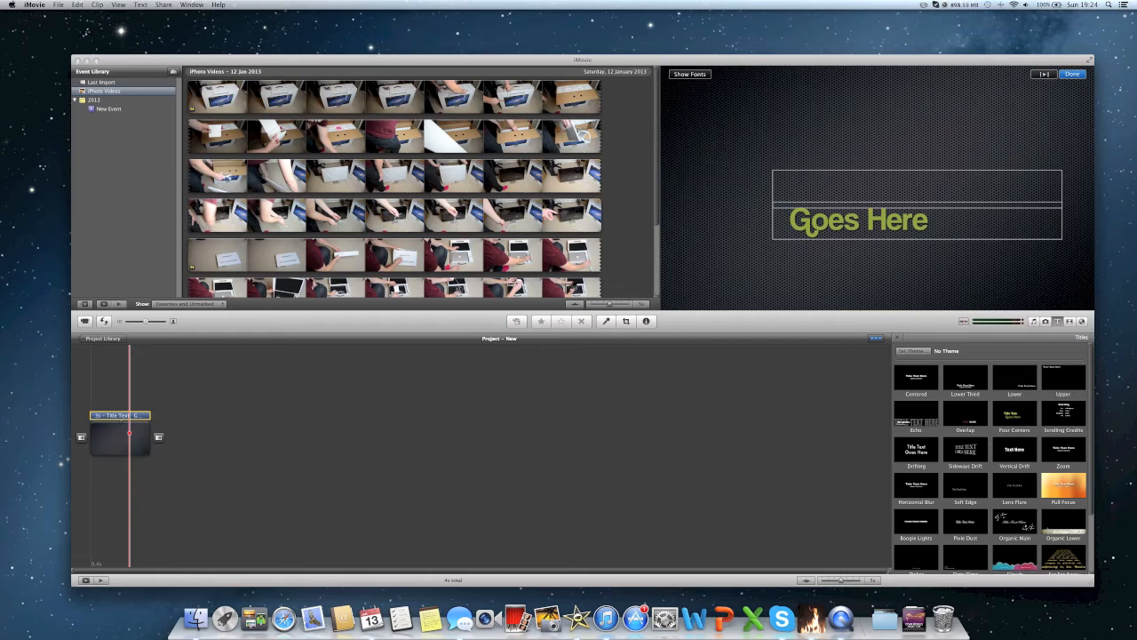
pyautogui.write('Test')
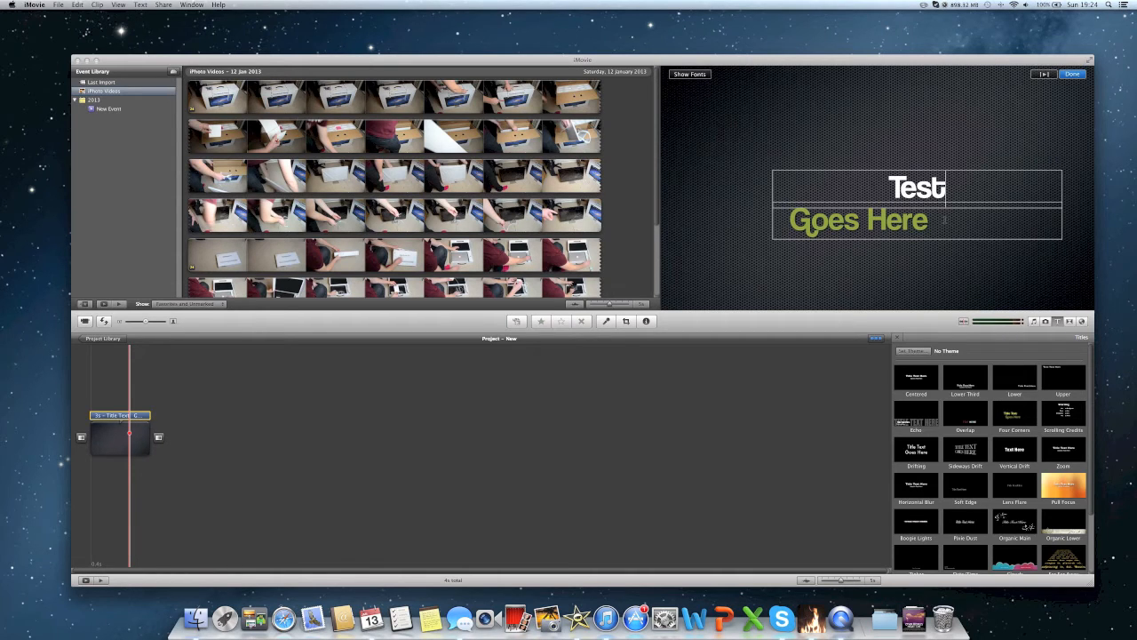
# Replace the second line of the title with "1 :)" and finish editing the text
pyautogui.click(944, 219)
pyautogui.press('BackSpace')
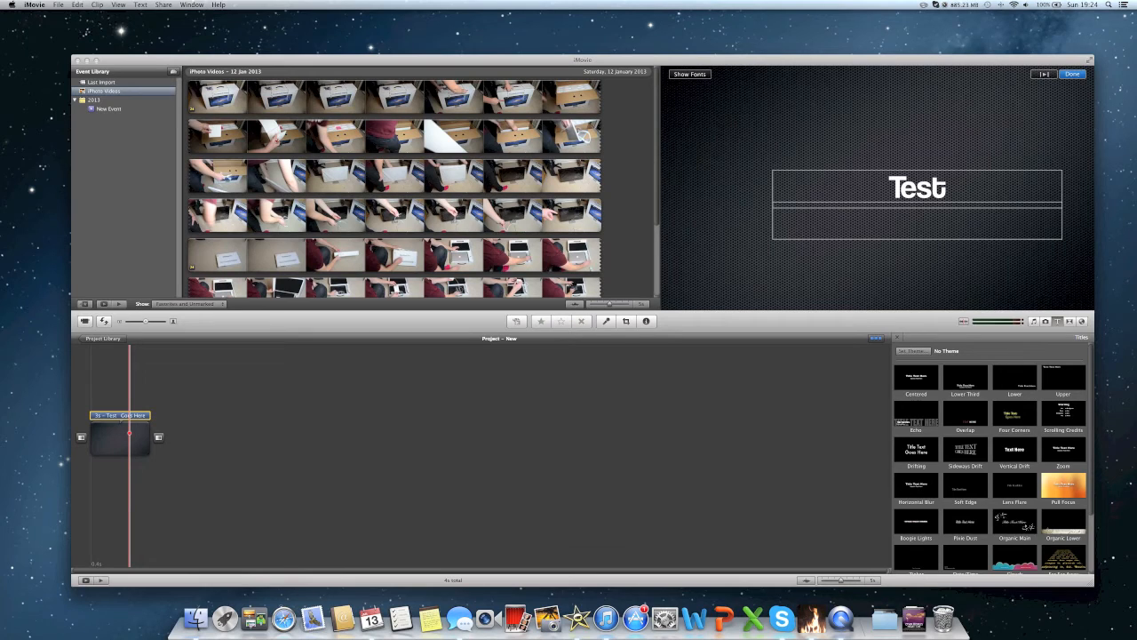
pyautogui.write('1 ')
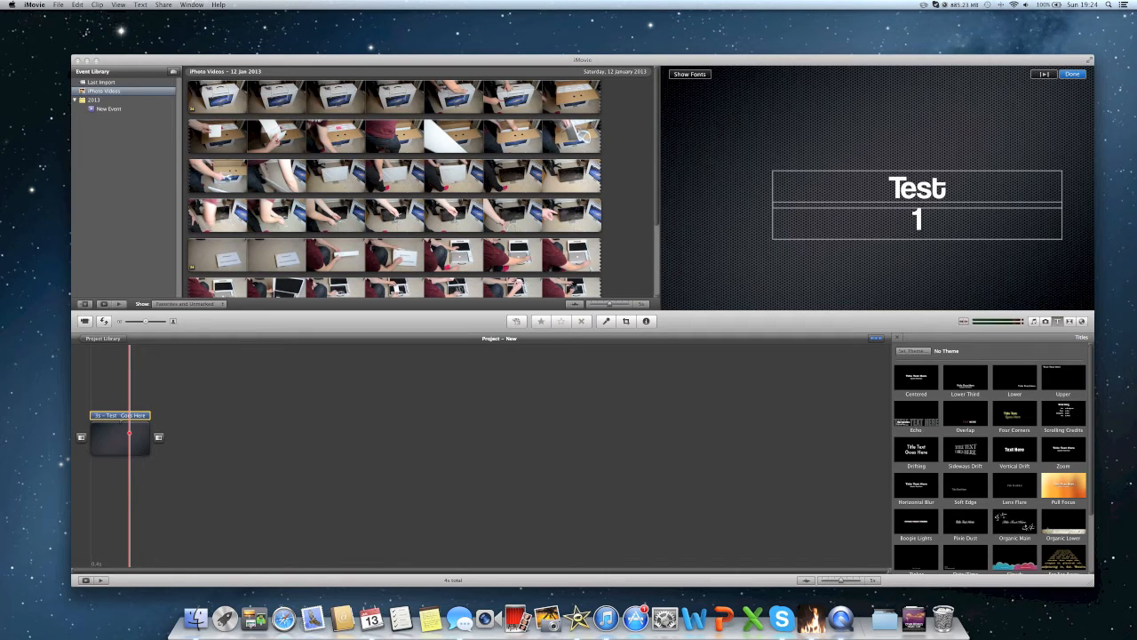
pyautogui.write(':)')
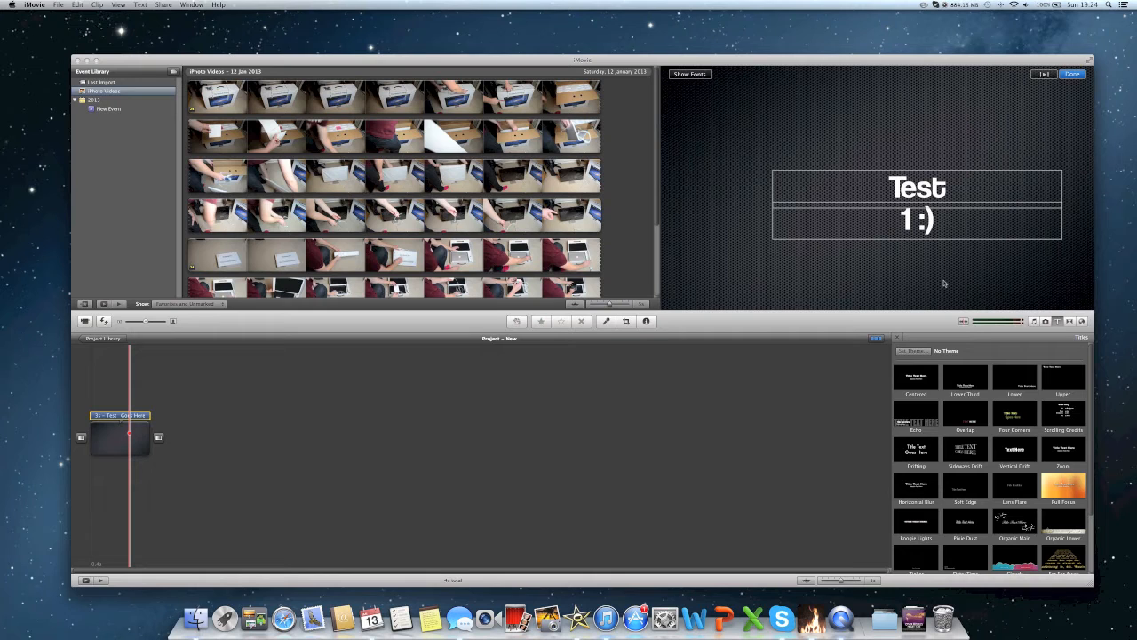
pyautogui.click(897, 264)
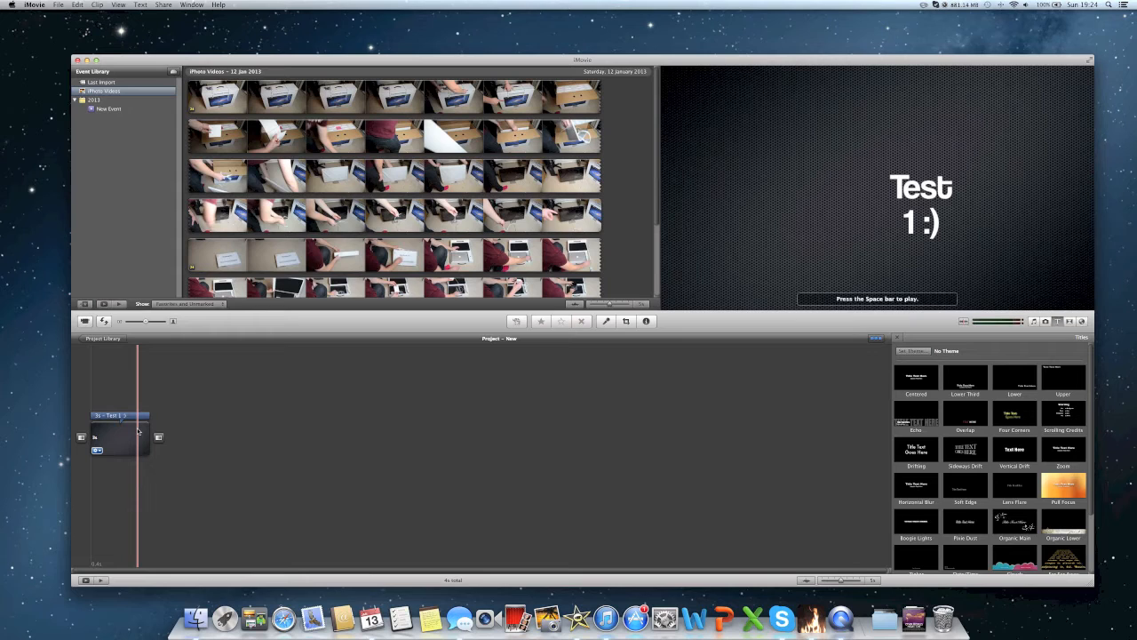
# Play the title clip from its start, both in the preview and in full-screen playback mode
pyautogui.press('space')
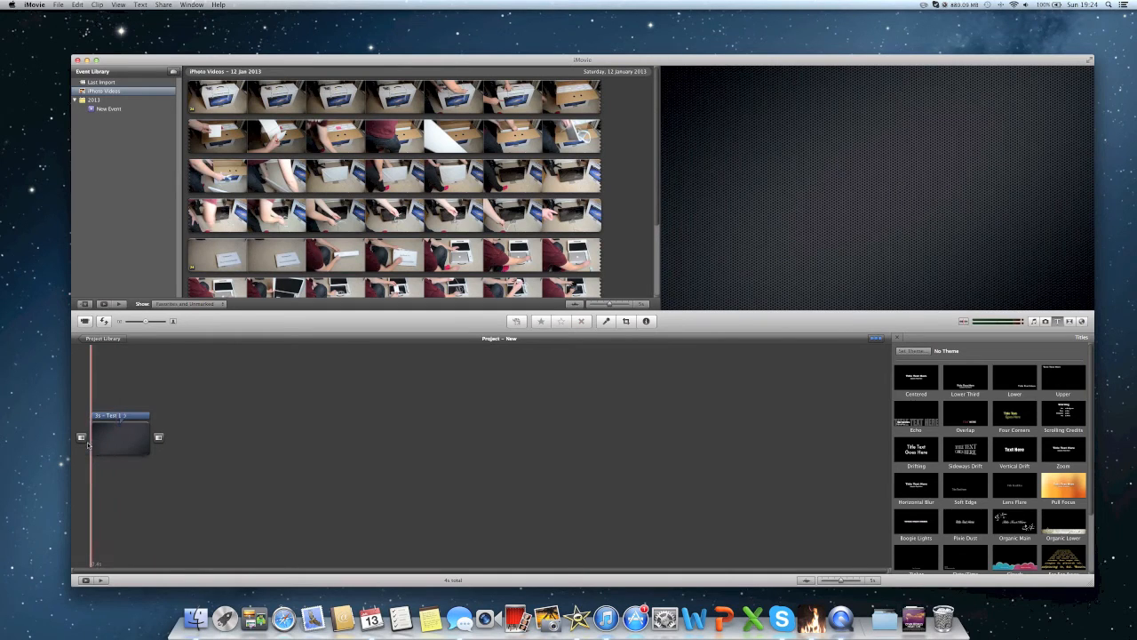
pyautogui.press('space')
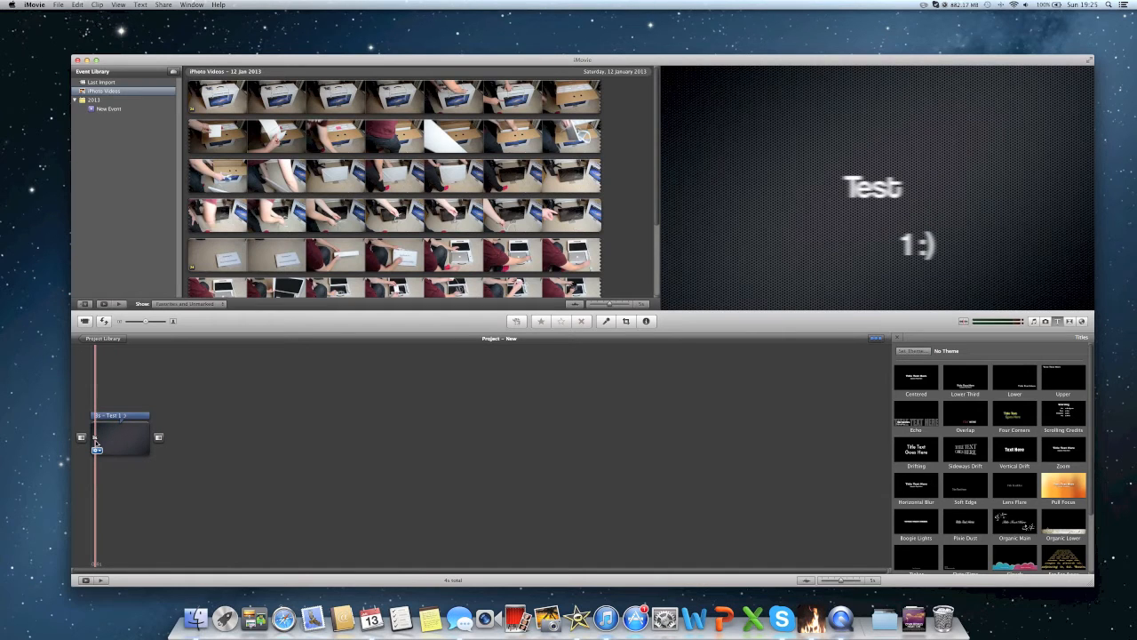
pyautogui.press('space')
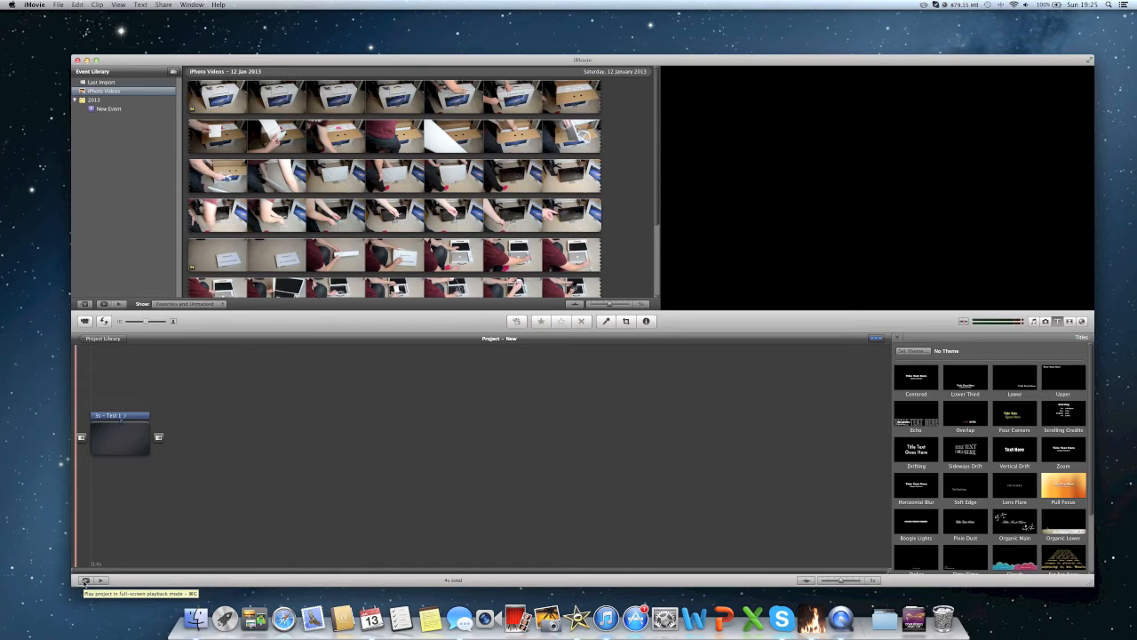
pyautogui.click(85, 579)
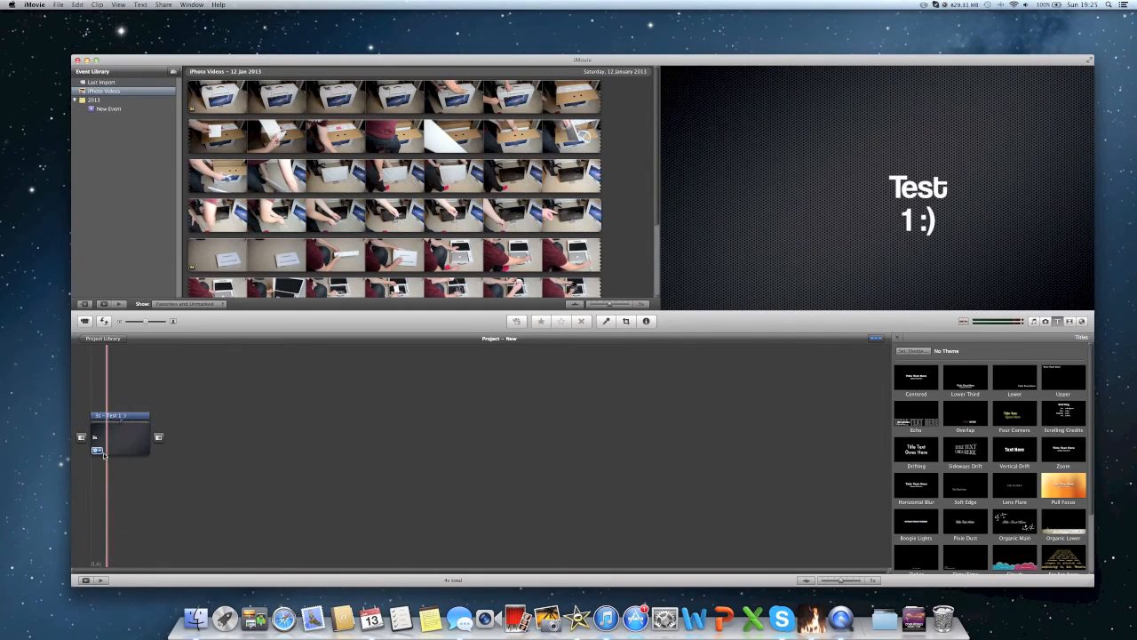
# Set the title clip's duration to 5.0 seconds in its clip adjustments
pyautogui.click(97, 450)
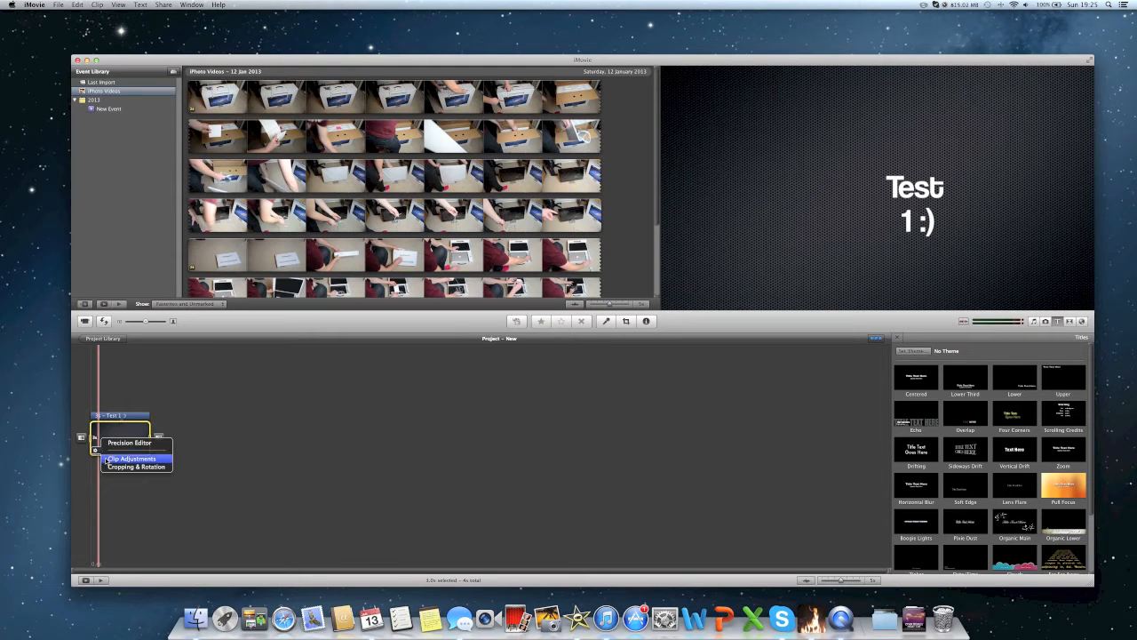
pyautogui.click(112, 459)
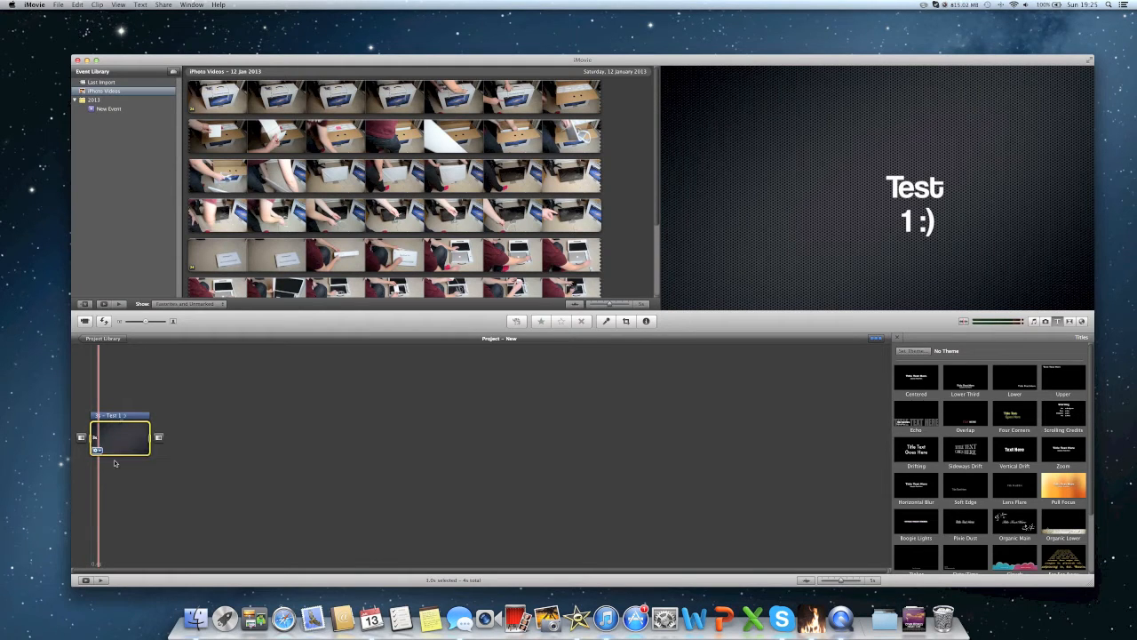
pyautogui.moveTo(613, 180); pyautogui.dragTo(465, 375)
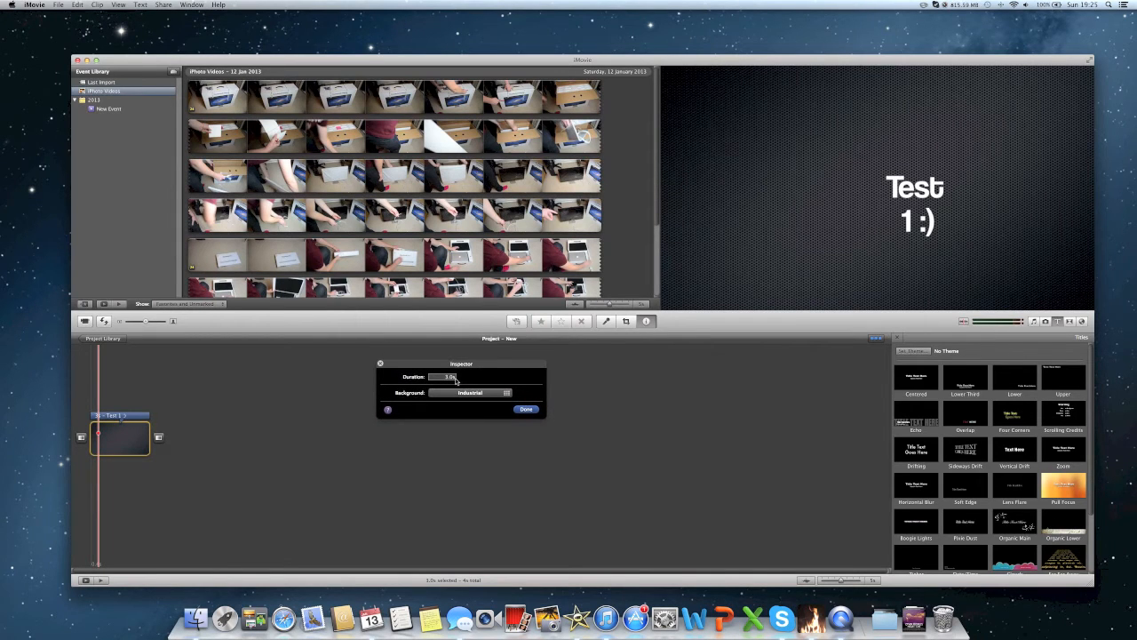
pyautogui.doubleClick(450, 376)
pyautogui.press('Left')
# Preview alternative backgrounds for the title clip, choose Industrial and close the clip adjustments
pyautogui.click(507, 394)
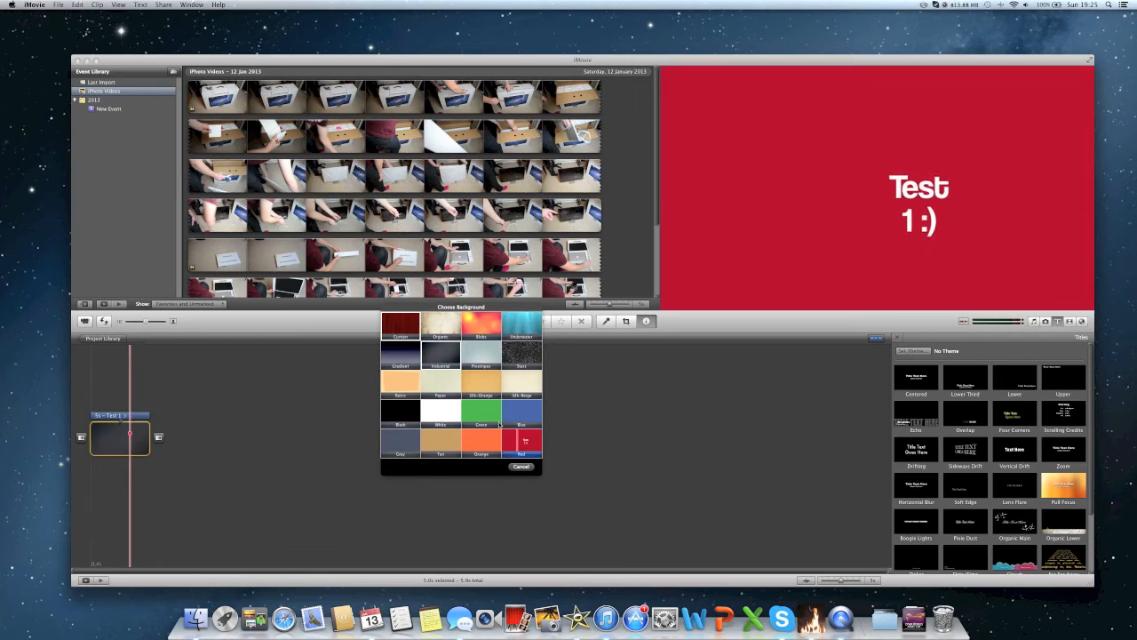
pyautogui.click(447, 357)
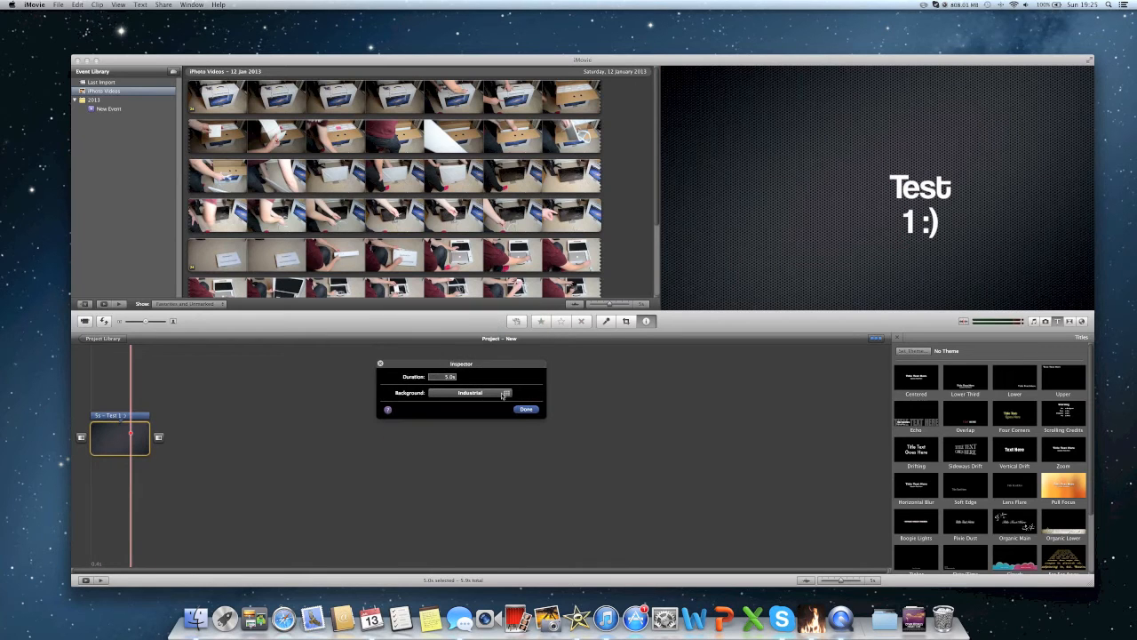
pyautogui.click(527, 412)
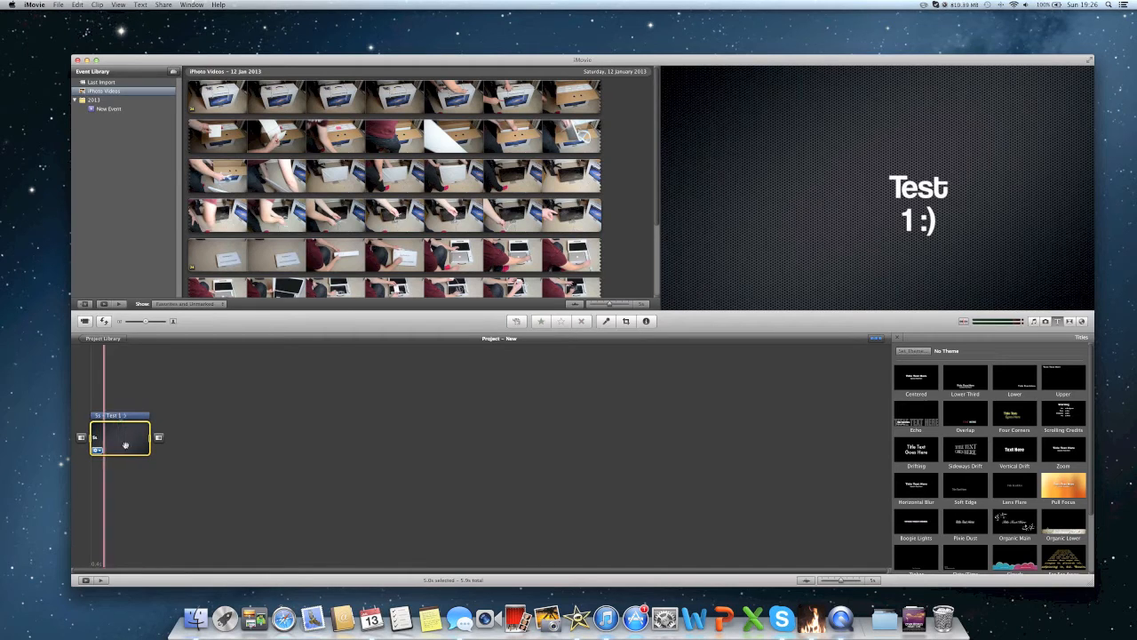
# Preview fonts including Impact, Coolvetica, Sign Painter House Script and Chalkboard on the title, and apply Helvetica Neue in lime green
pyautogui.click(716, 222)
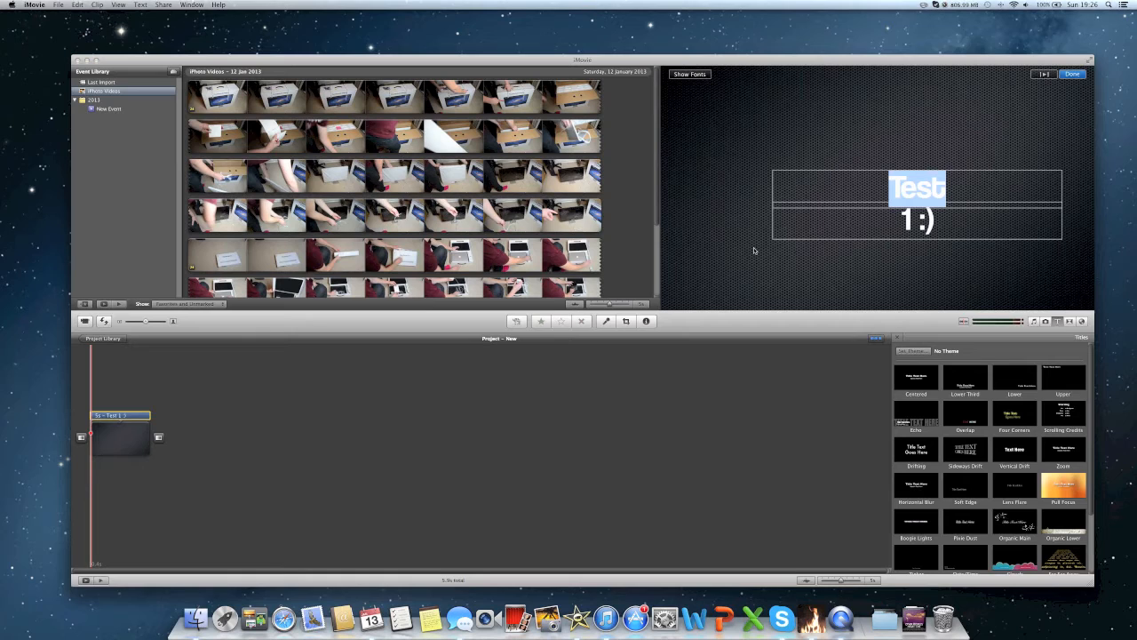
pyautogui.click(706, 76)
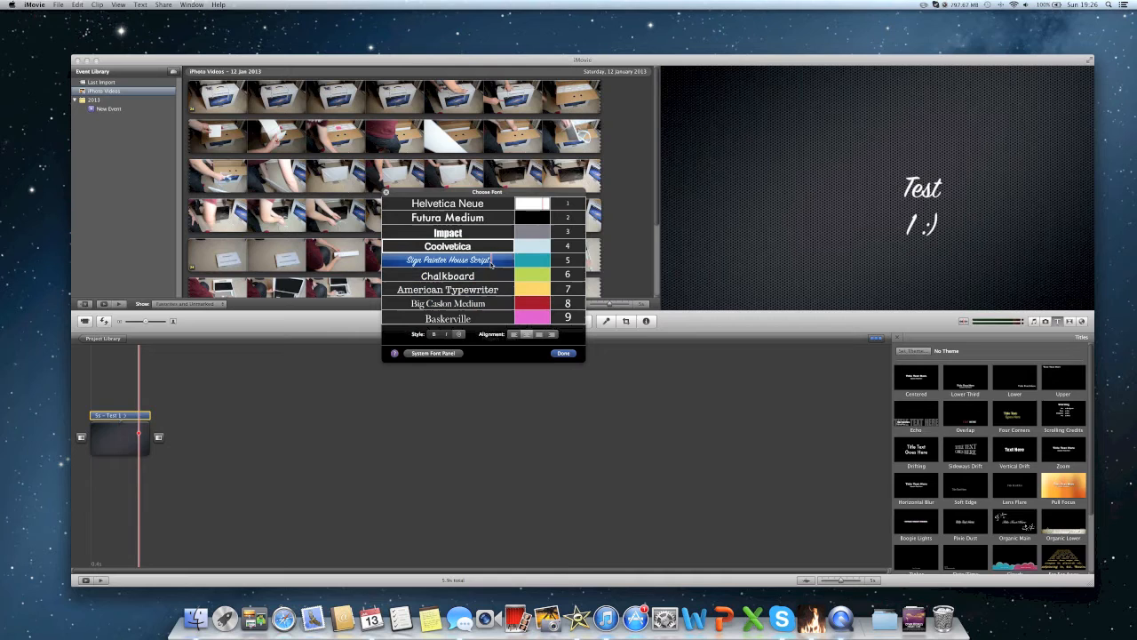
pyautogui.moveTo(450, 193); pyautogui.dragTo(442, 207)
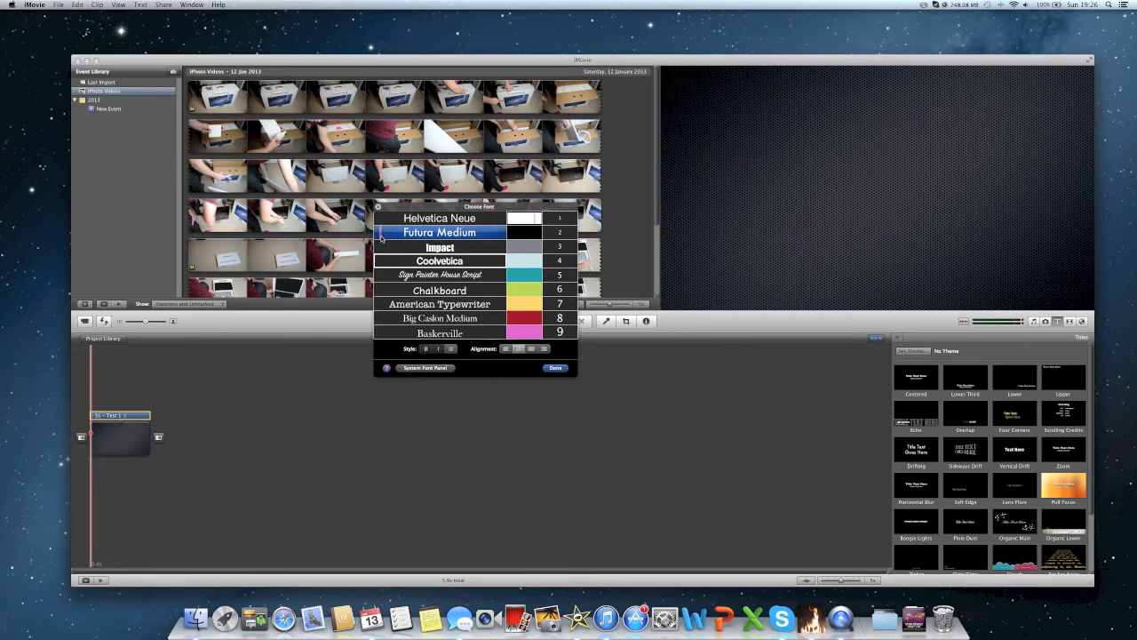
pyautogui.click(449, 247)
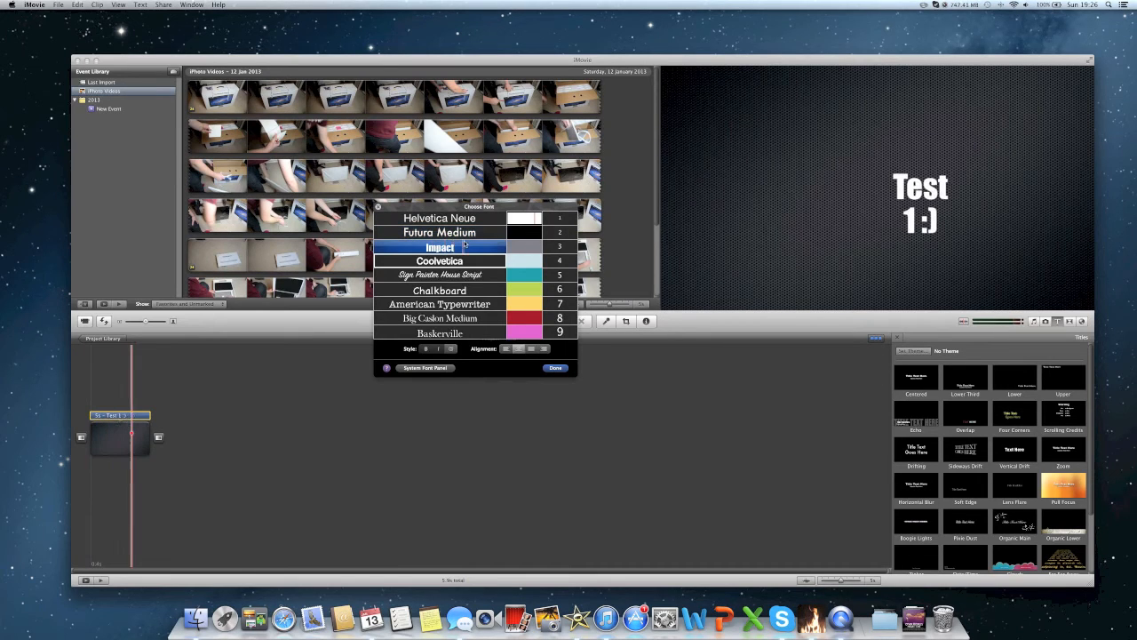
pyautogui.click(440, 260)
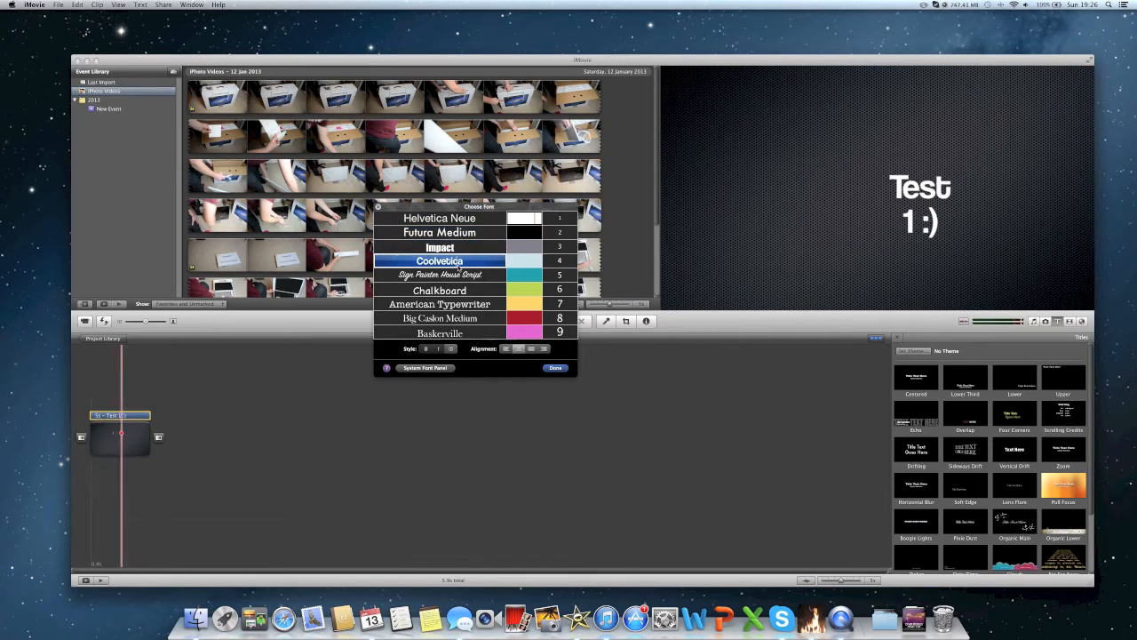
pyautogui.click(395, 277)
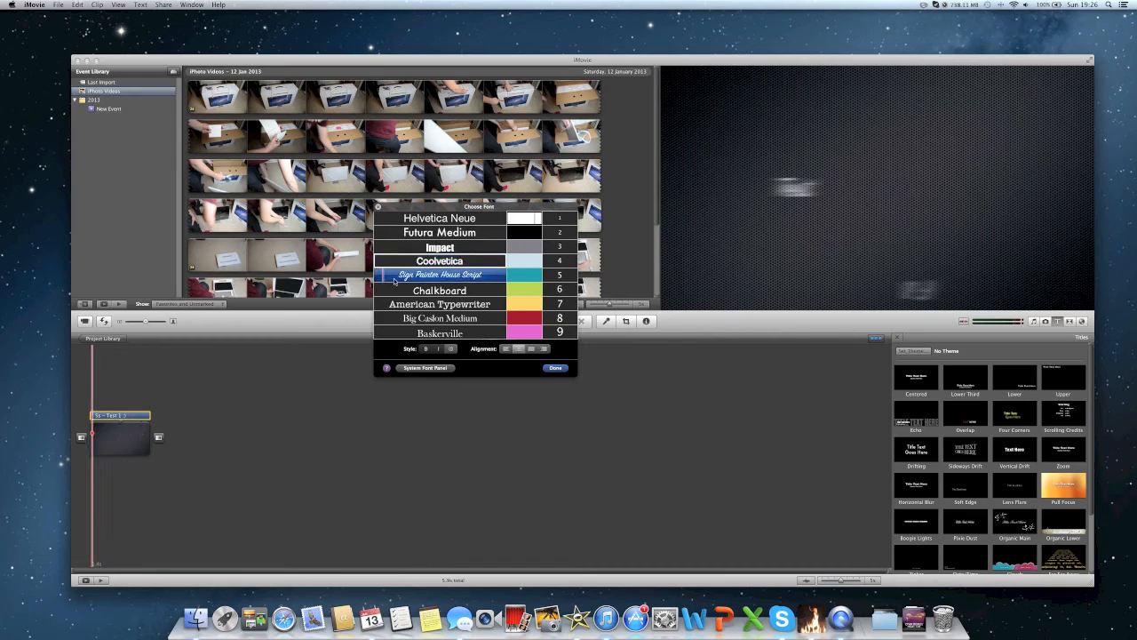
pyautogui.click(438, 290)
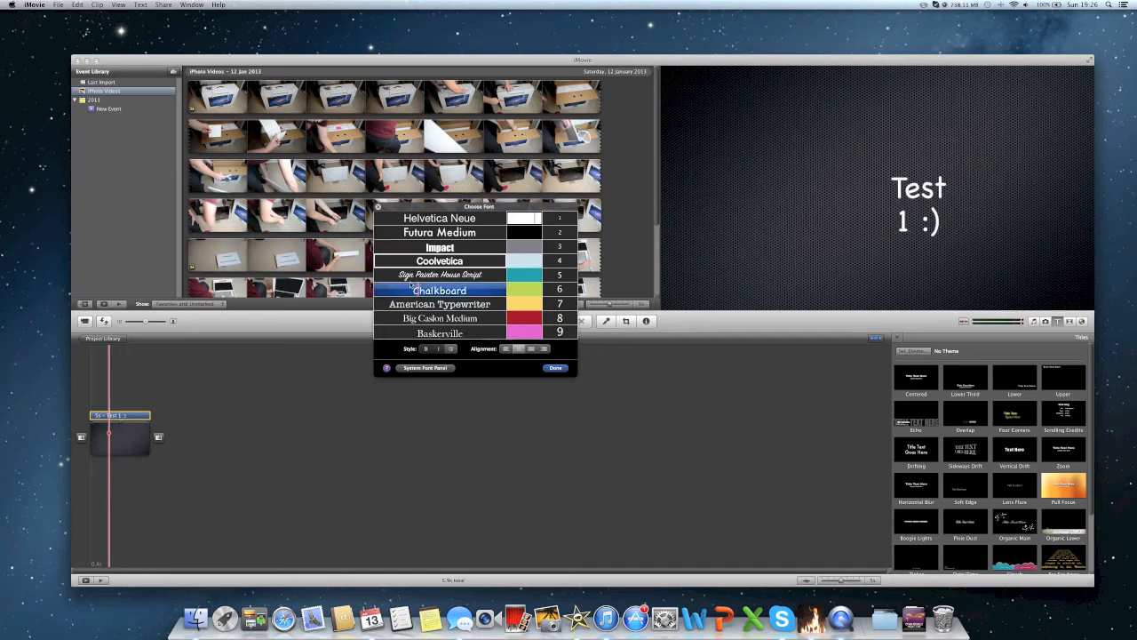
pyautogui.click(406, 218)
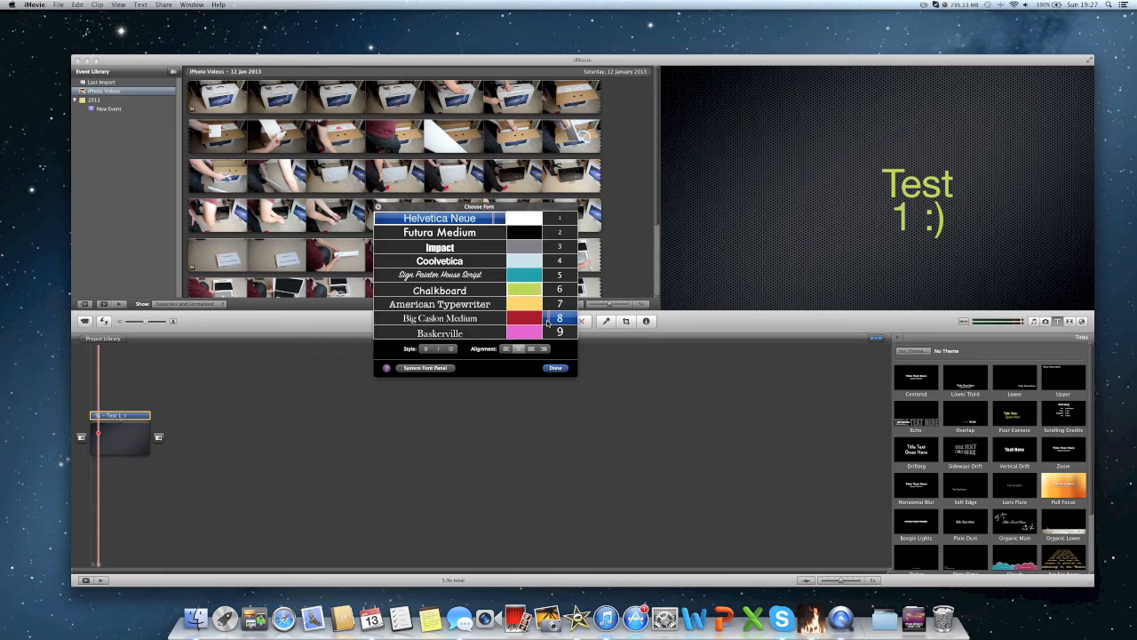
pyautogui.click(547, 322)
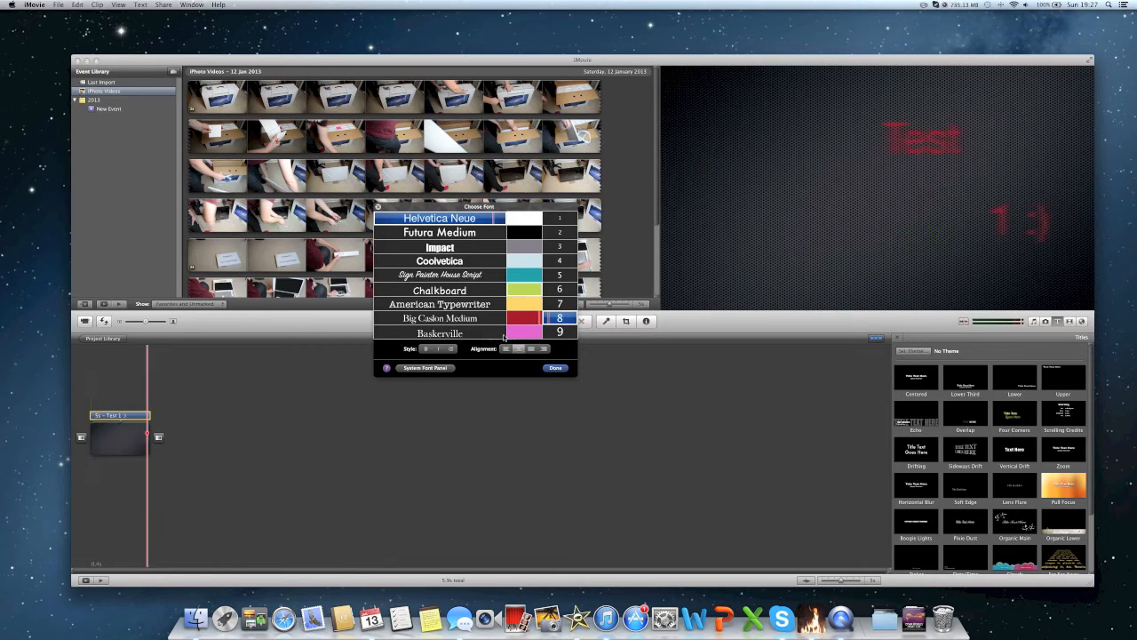
# Try several font families on the word Test using the system font panel and apply Copperplate in Bold
pyautogui.click(446, 371)
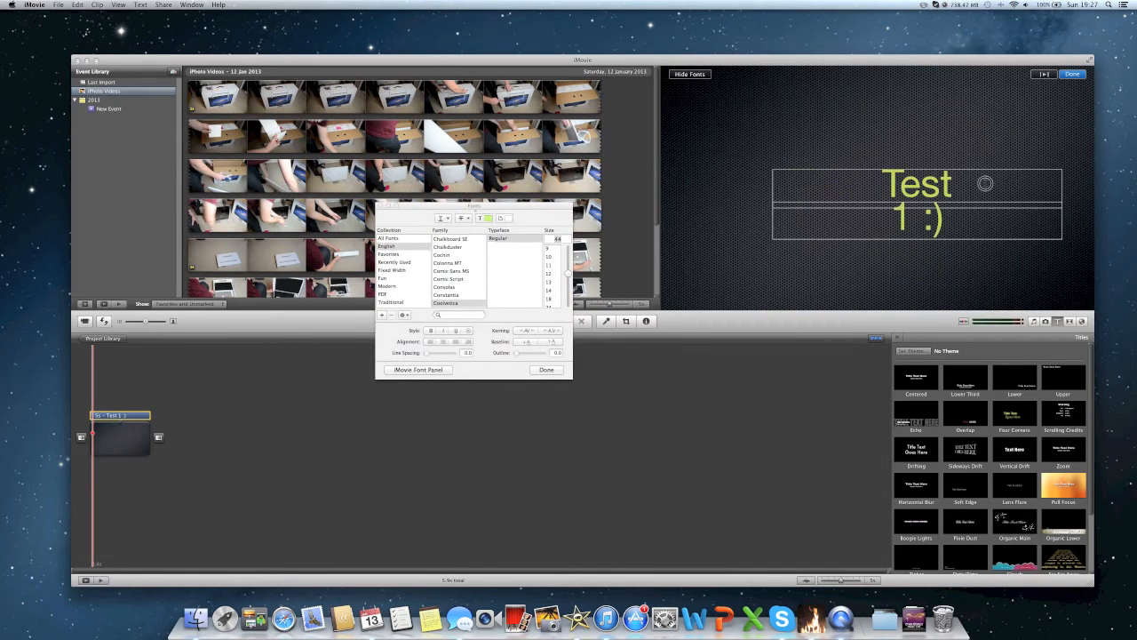
pyautogui.doubleClick(927, 188)
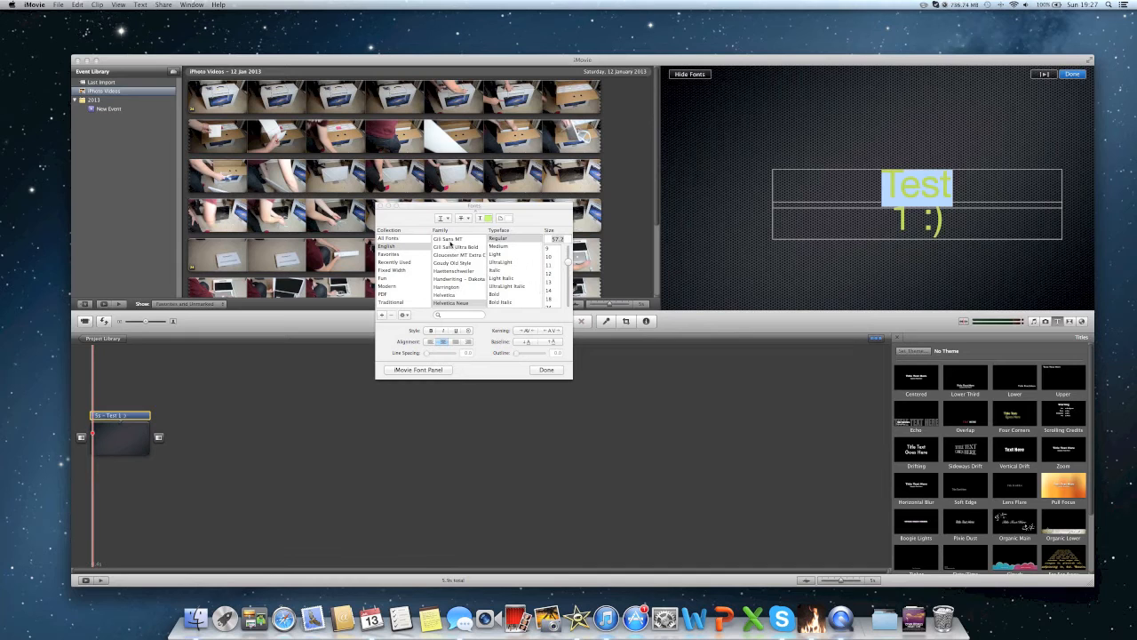
pyautogui.click(449, 240)
pyautogui.scroll(5, 451, 258)
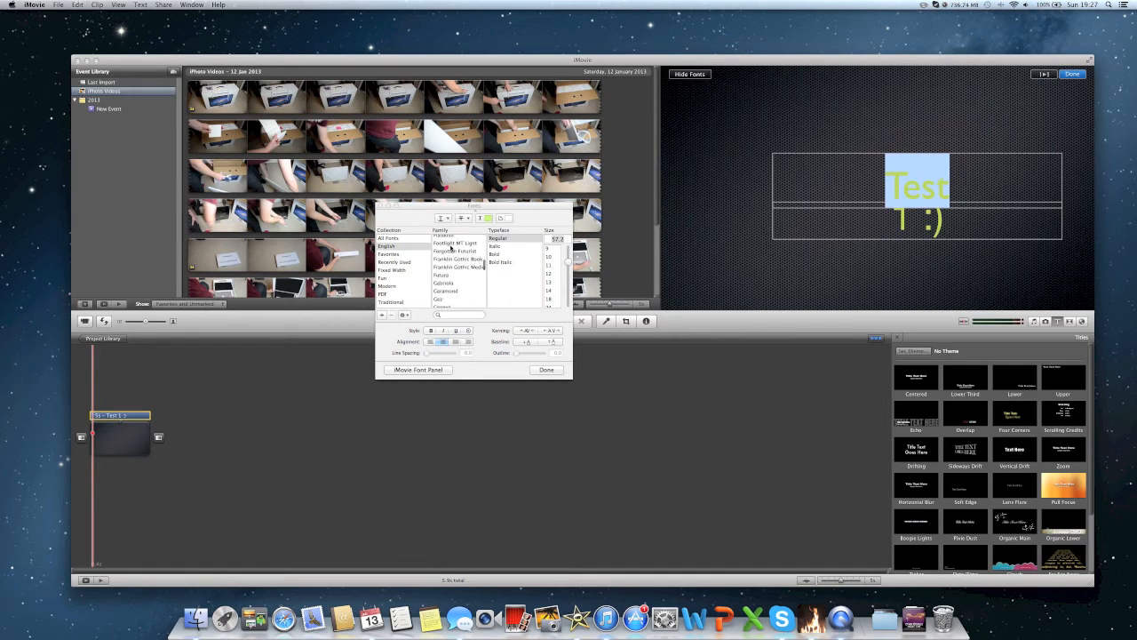
pyautogui.click(454, 261)
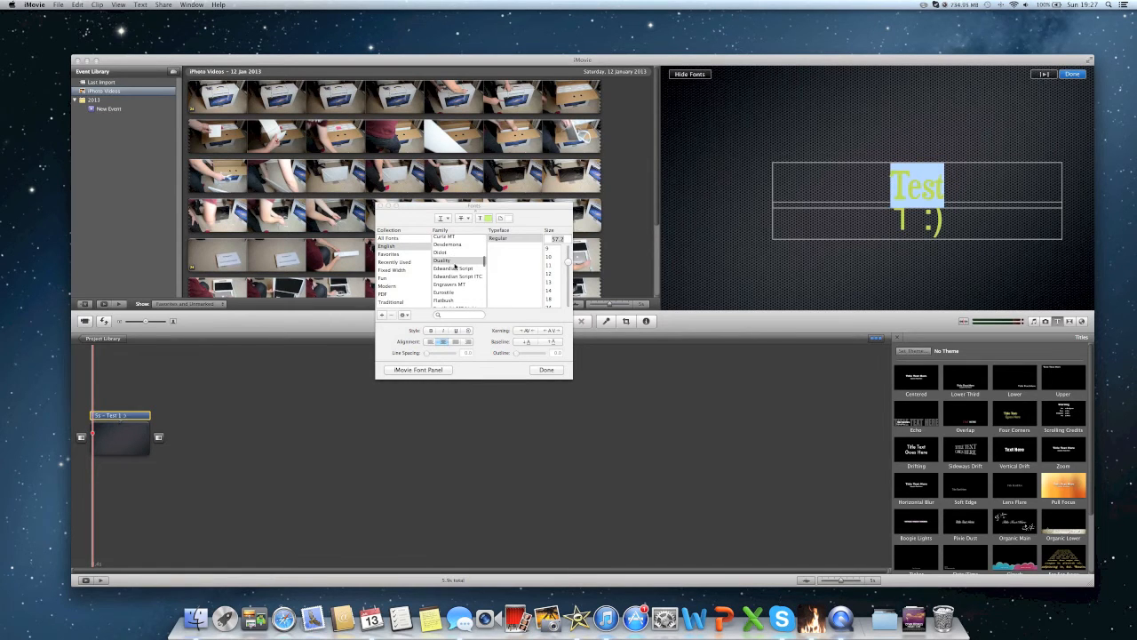
pyautogui.scroll(4, 451, 270)
pyautogui.click(449, 269)
pyautogui.click(453, 262)
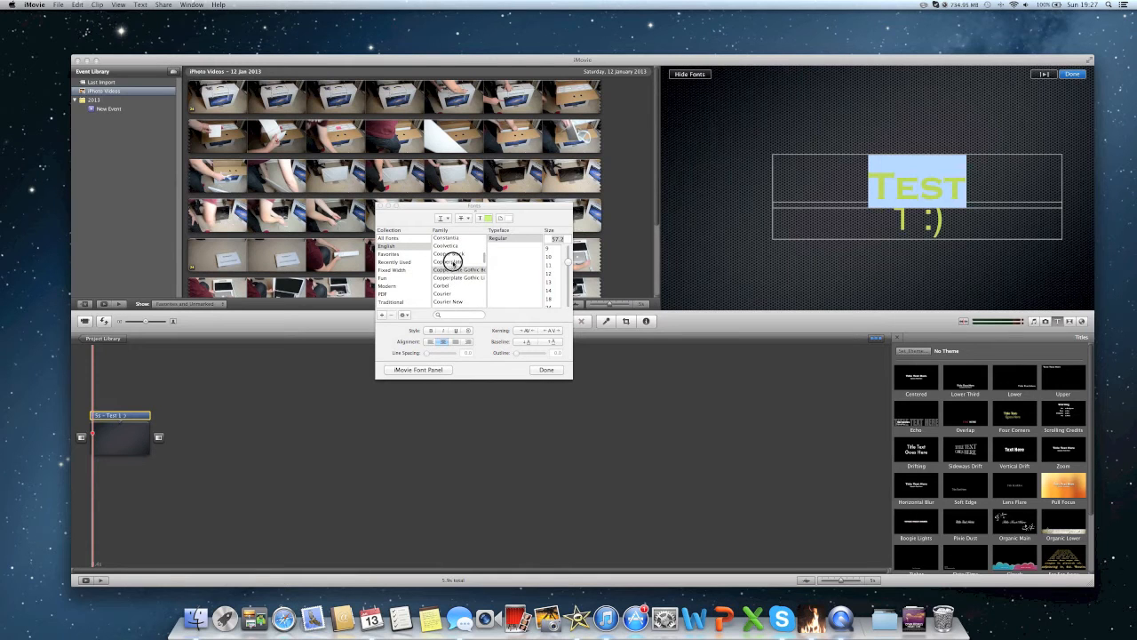
pyautogui.click(395, 255)
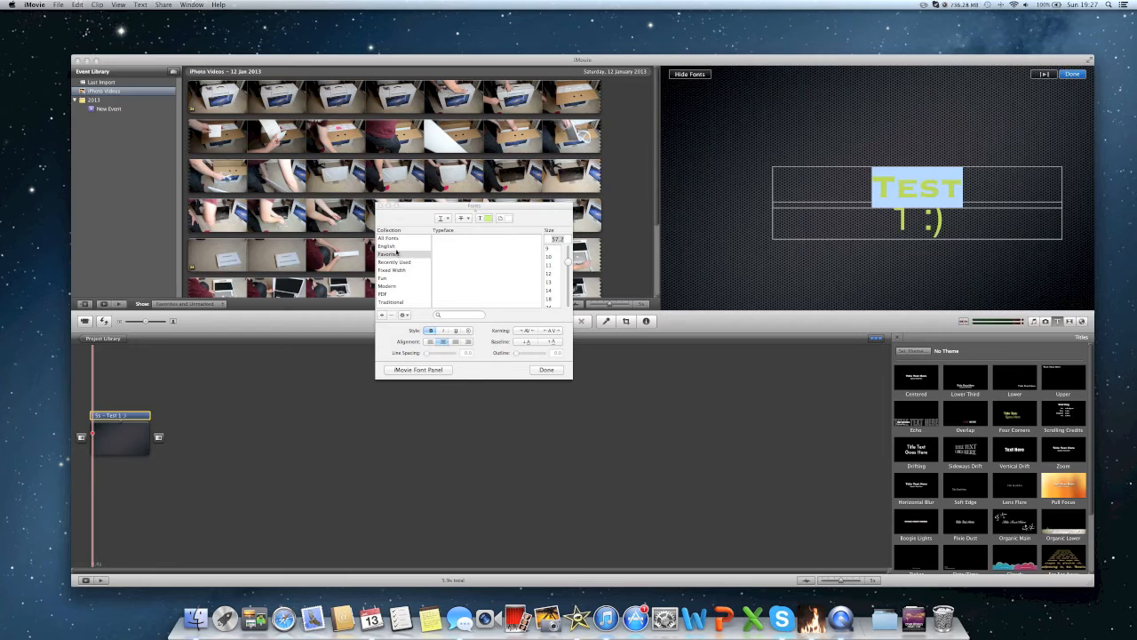
pyautogui.click(388, 246)
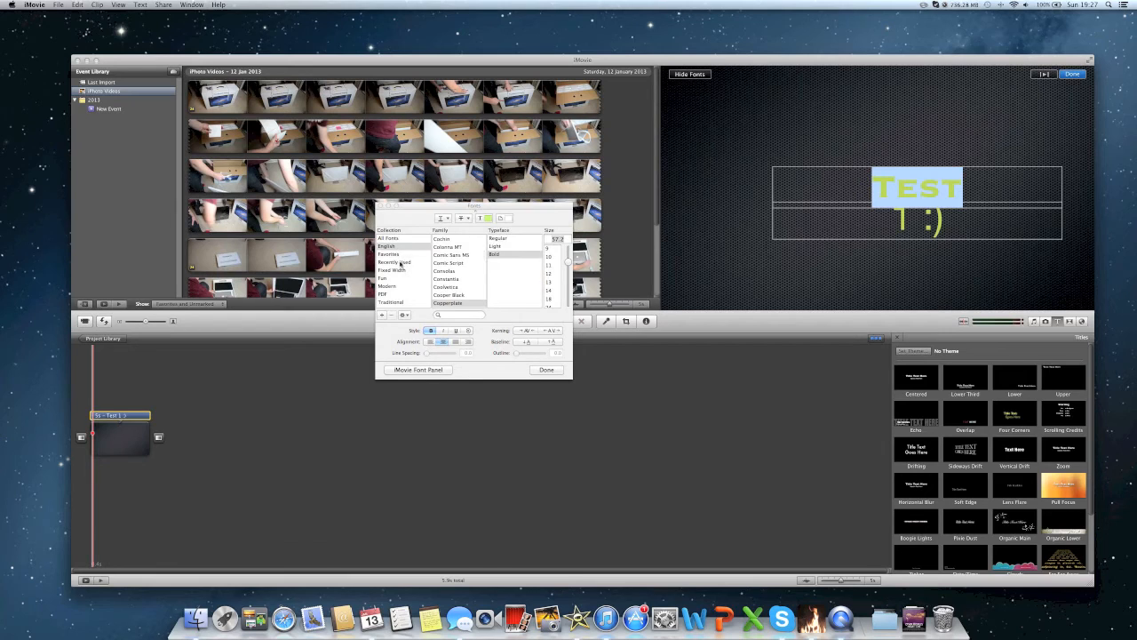
# Set the font size of the word Test to 96
pyautogui.click(549, 266)
pyautogui.scroll(-5, 545, 286)
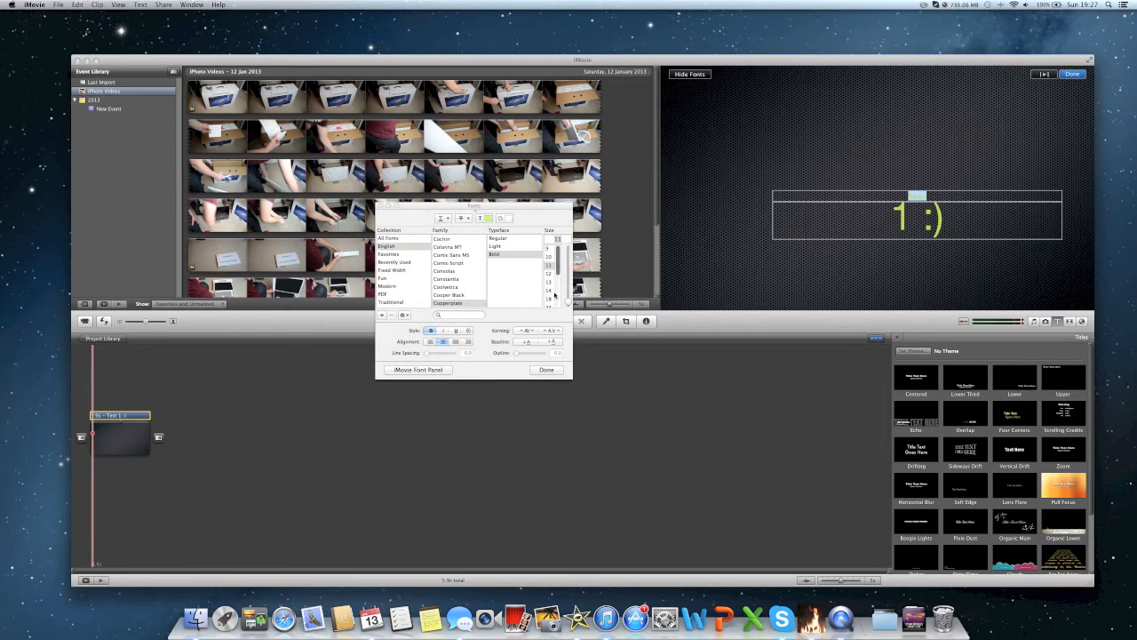
pyautogui.click(550, 286)
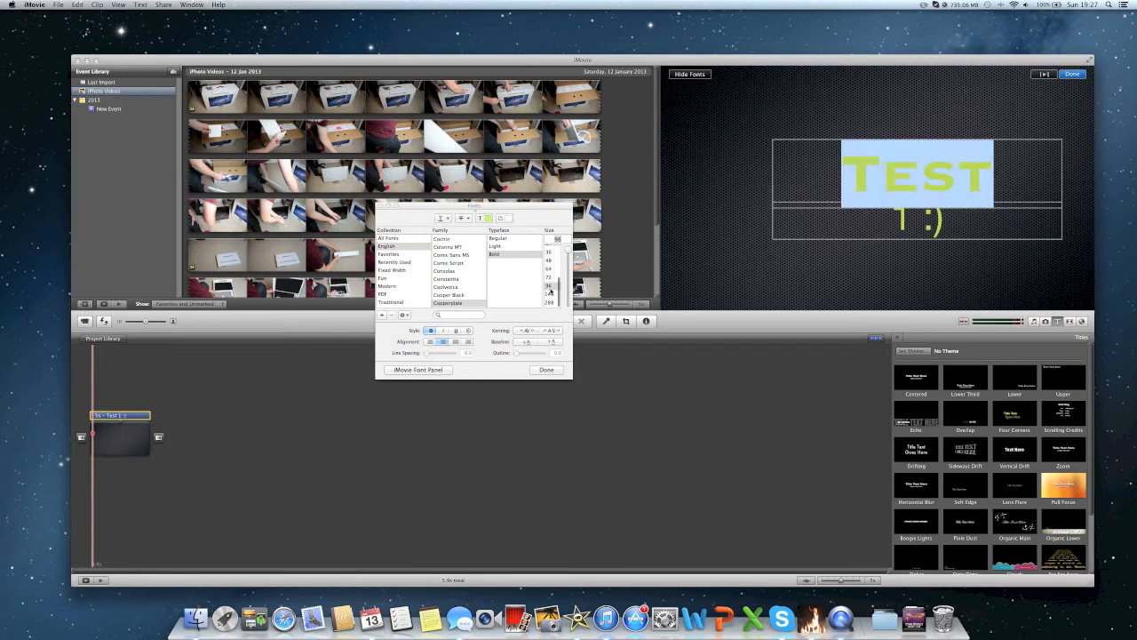
# Close the font settings, delete the title's second line "1 :)" and finish editing the text
pyautogui.click(995, 221)
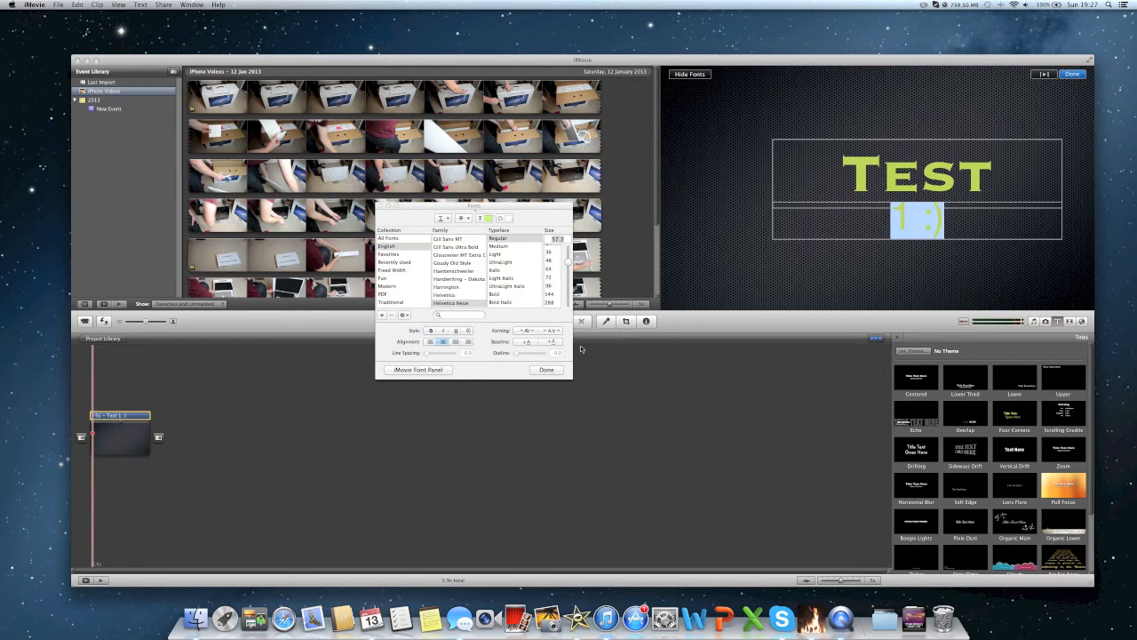
pyautogui.click(543, 369)
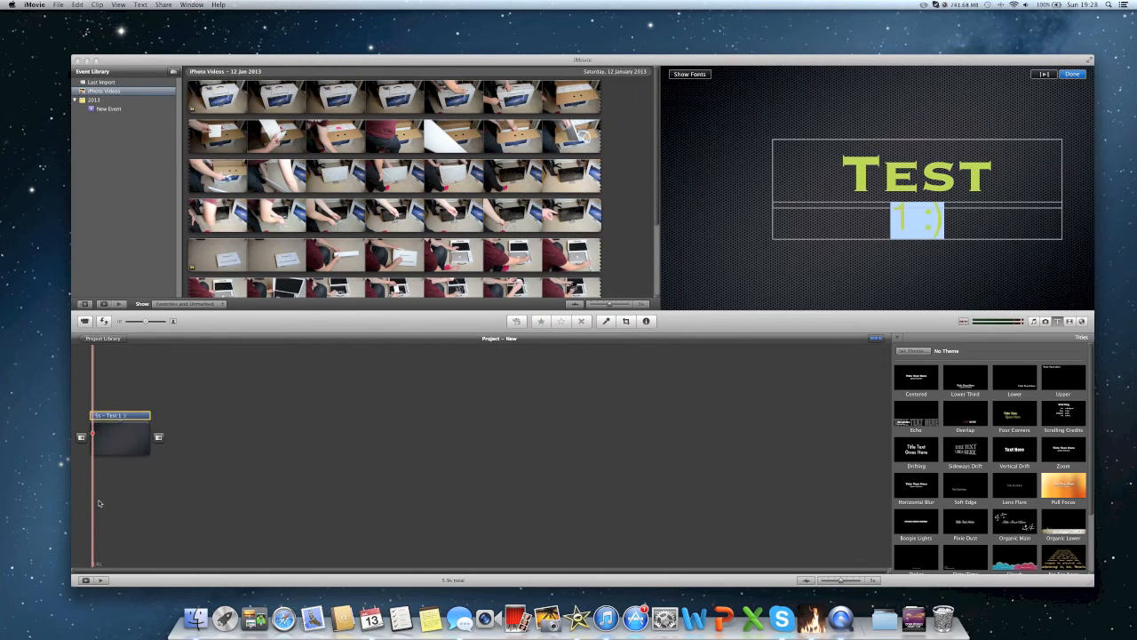
pyautogui.press('BackSpace')
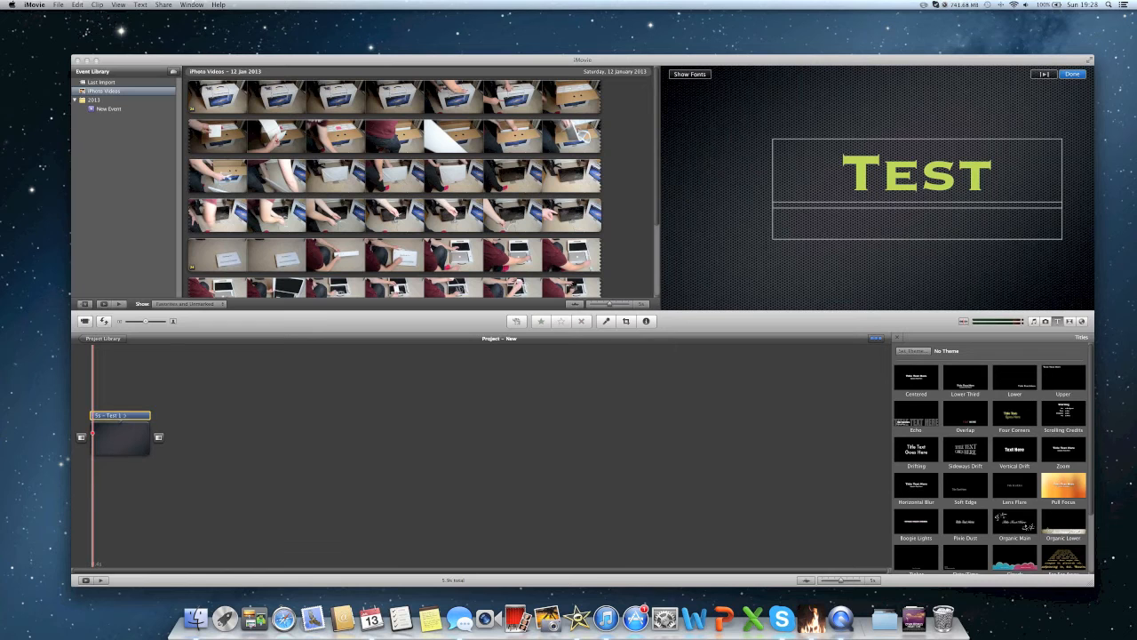
pyautogui.click(92, 513)
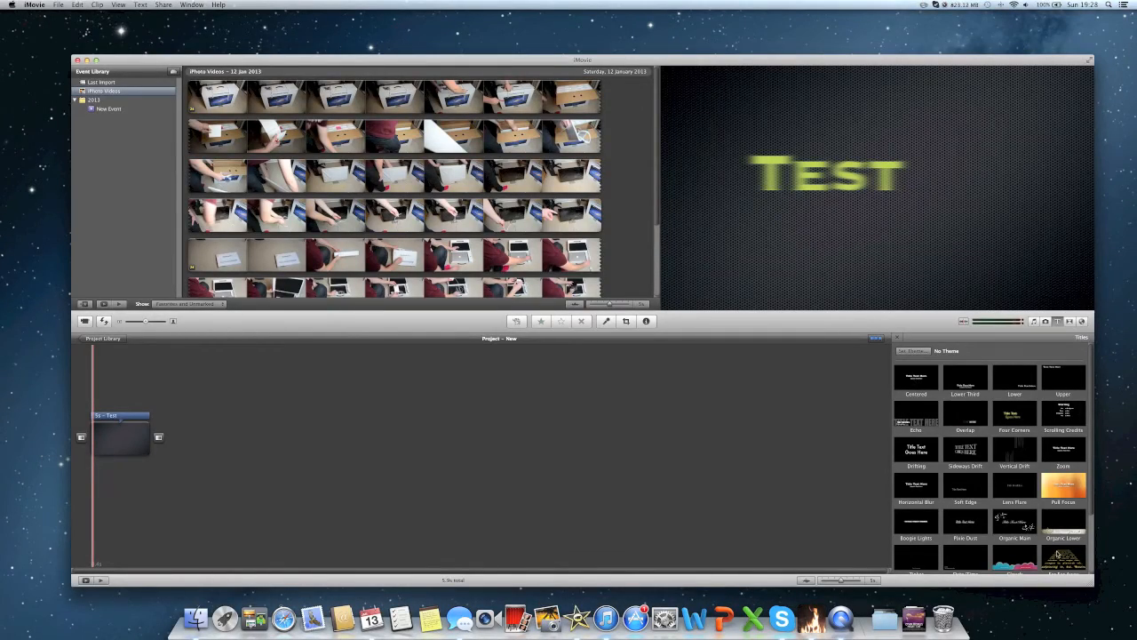
# Add the title style with yellow text receding into the distance after the Test clip, using the Stars background
pyautogui.click(1059, 557)
pyautogui.moveTo(1059, 557); pyautogui.dragTo(287, 426)
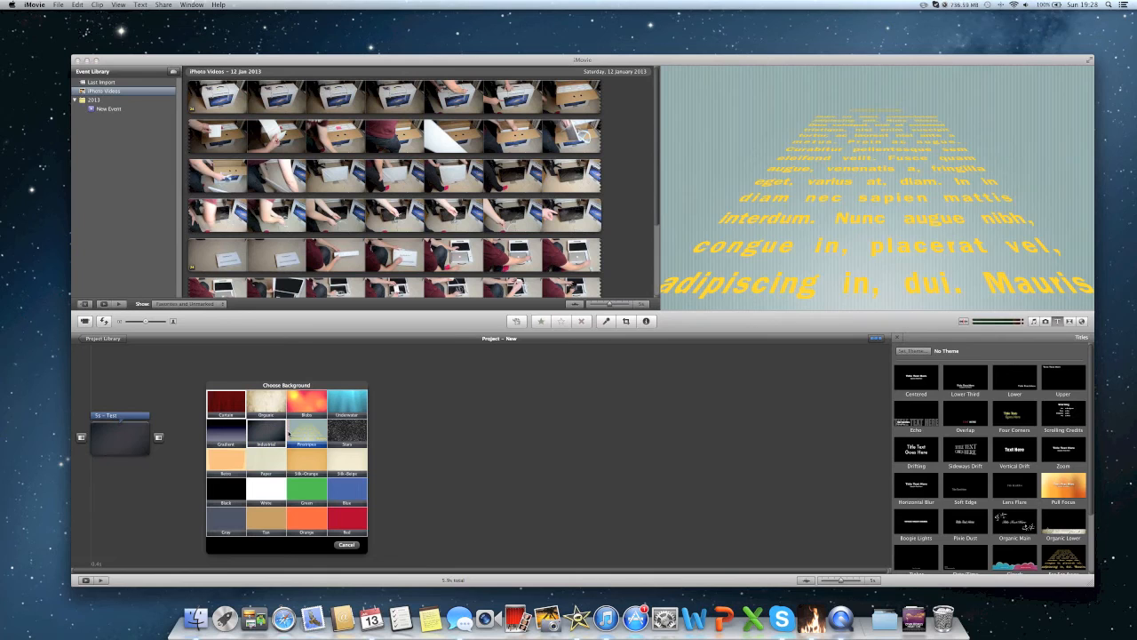
pyautogui.click(342, 444)
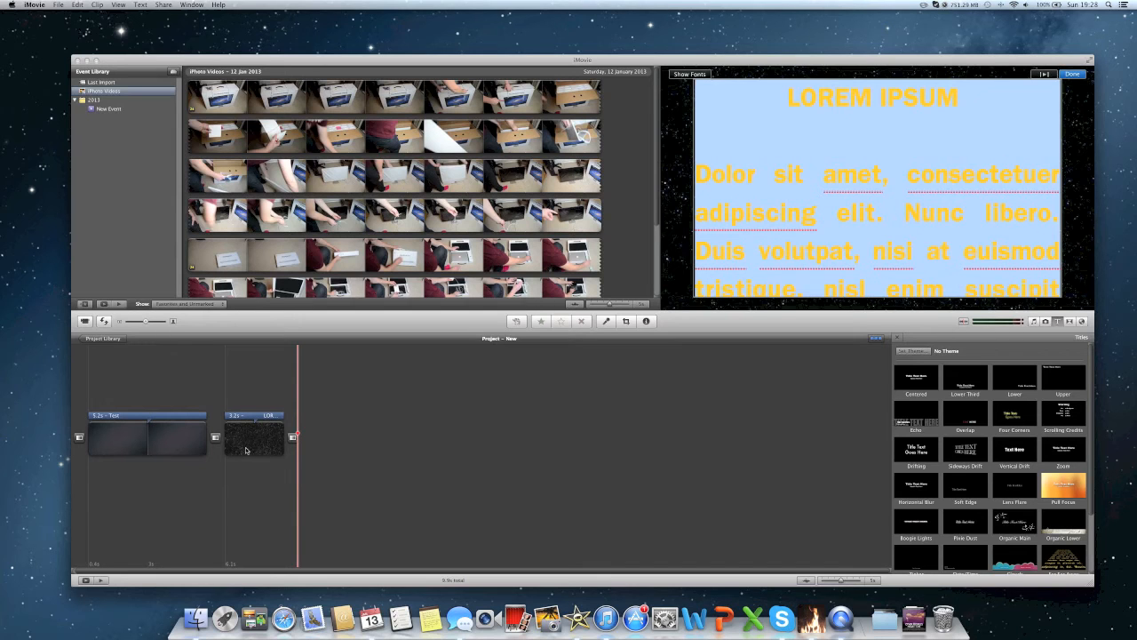
# Shorten the new title's heading from LOREM IPSUM to LORESUM by deleting its middle letters
pyautogui.click(837, 97)
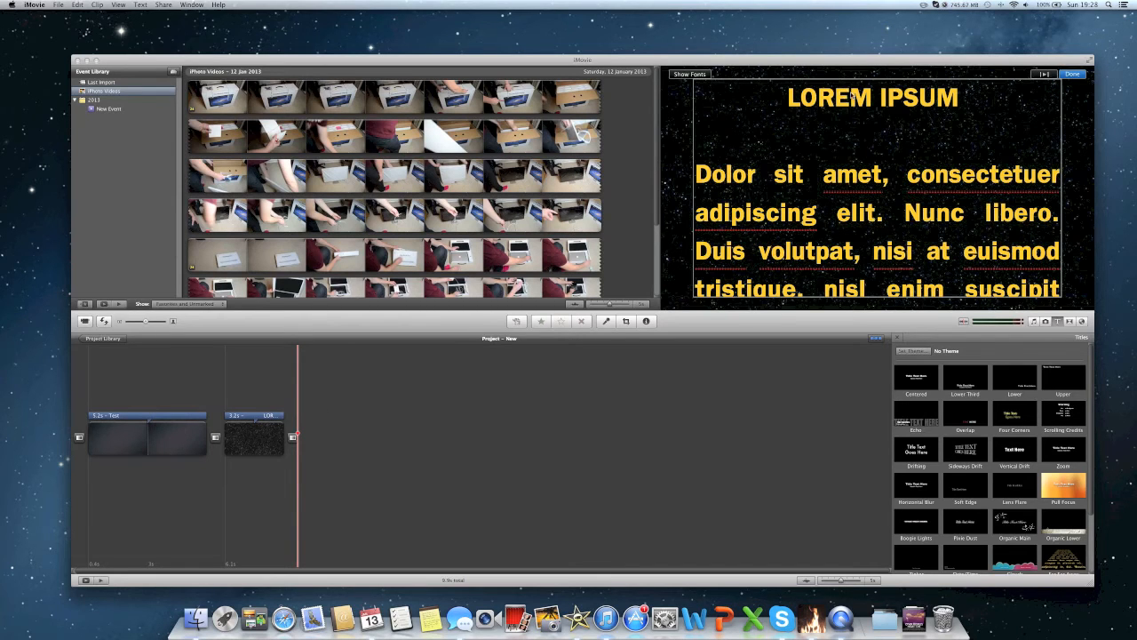
pyautogui.moveTo(900, 97); pyautogui.dragTo(851, 97)
pyautogui.press('BackSpace')
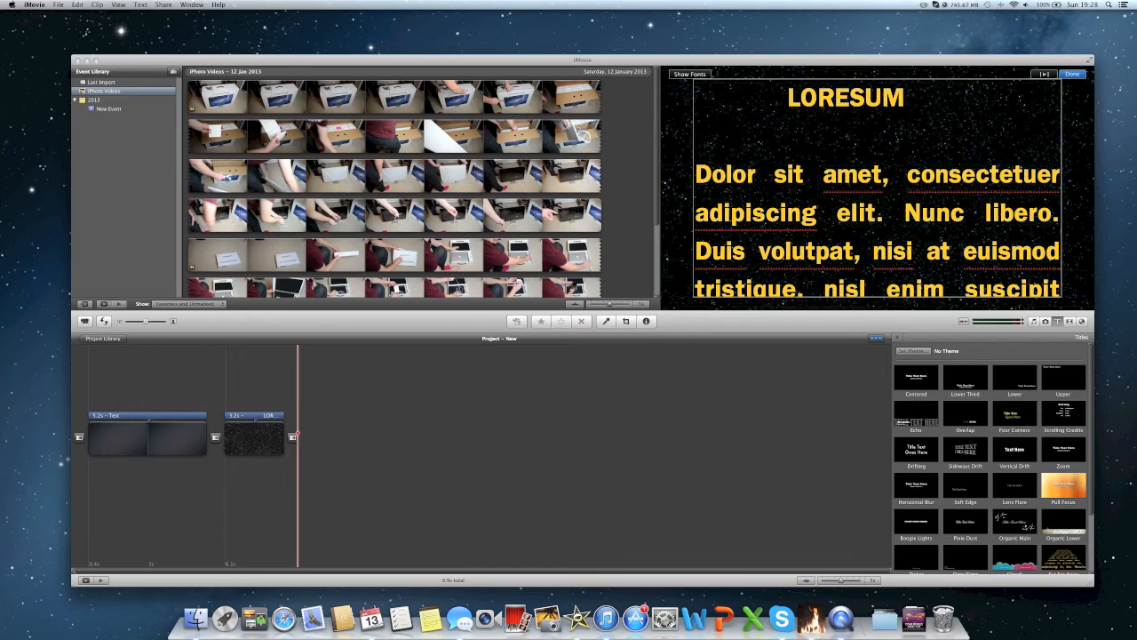
# Set the font size of the LORESUM heading to 72 in the system font panel
pyautogui.click(700, 76)
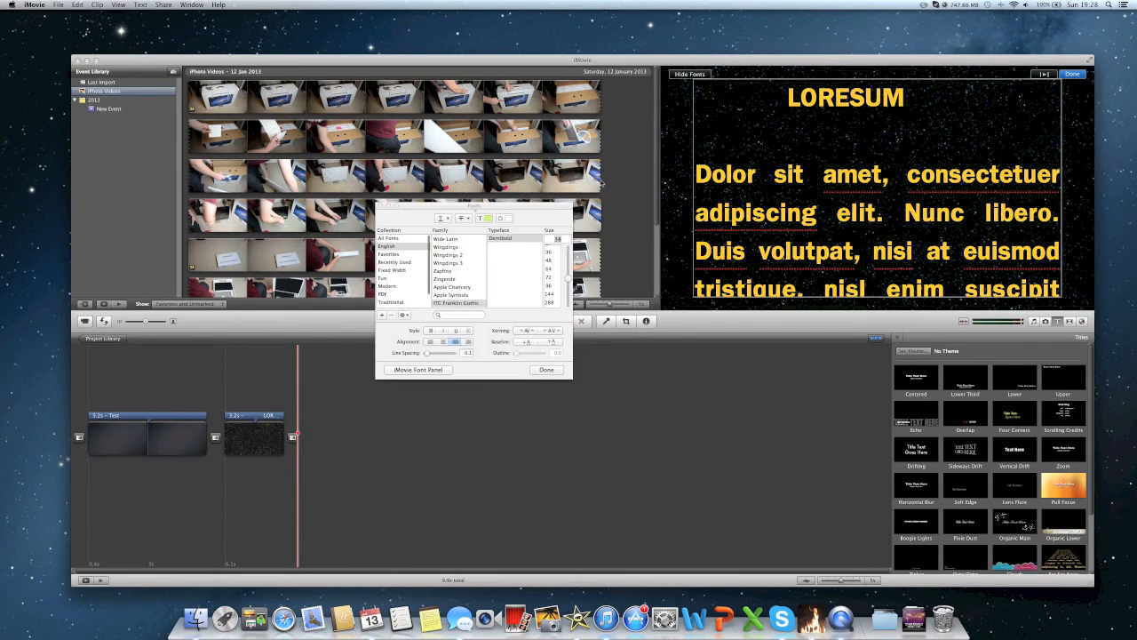
pyautogui.click(443, 371)
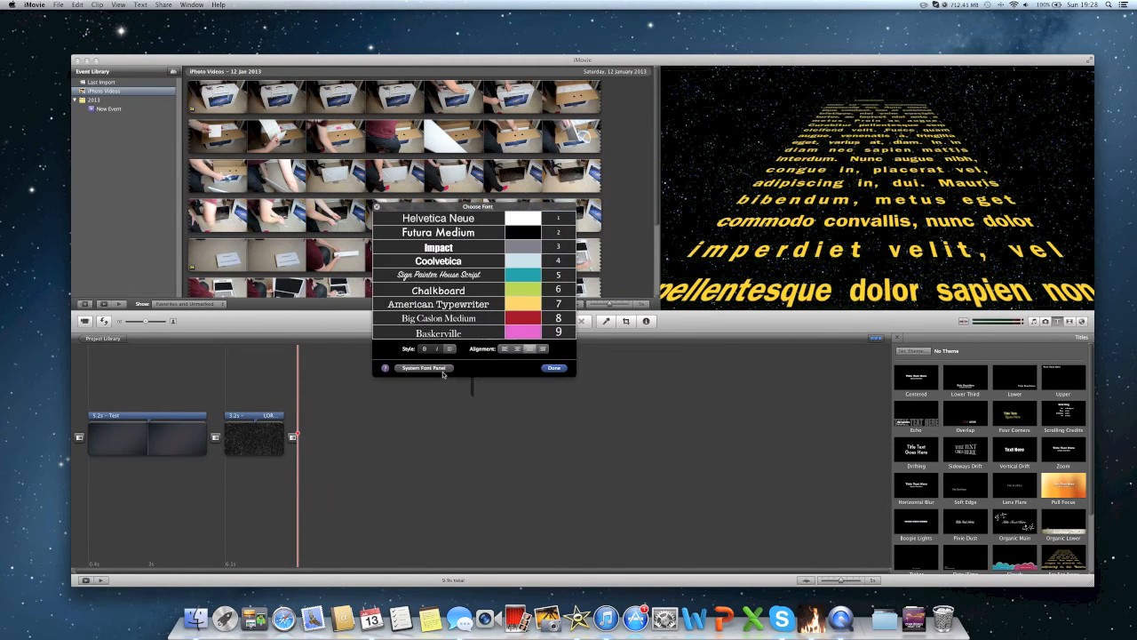
pyautogui.click(443, 372)
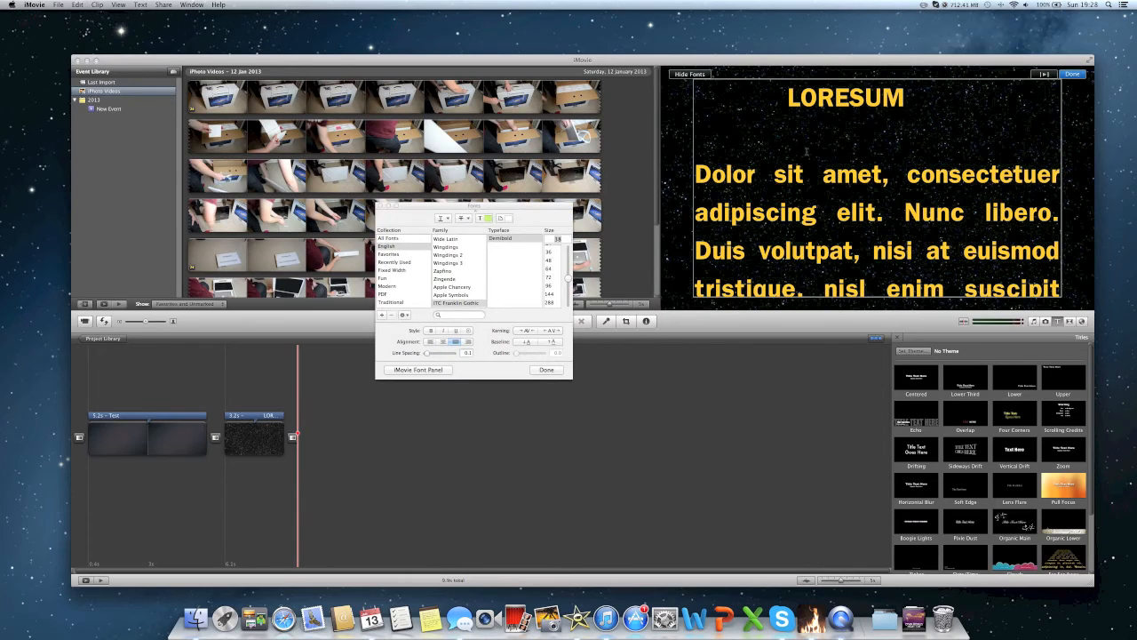
pyautogui.moveTo(905, 98); pyautogui.dragTo(778, 99)
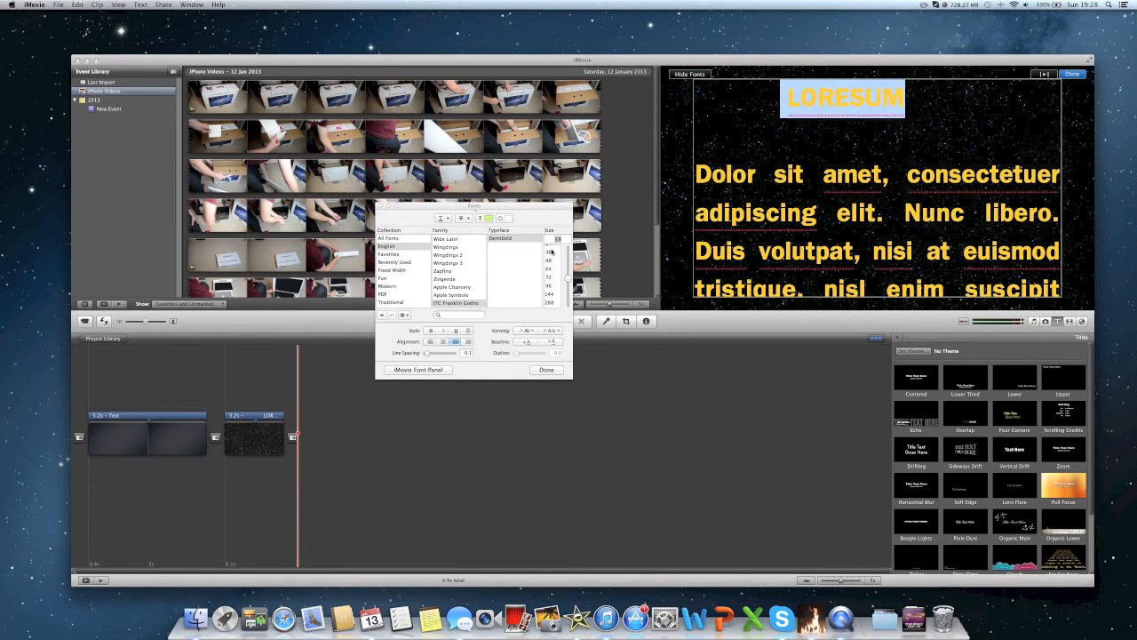
pyautogui.click(549, 277)
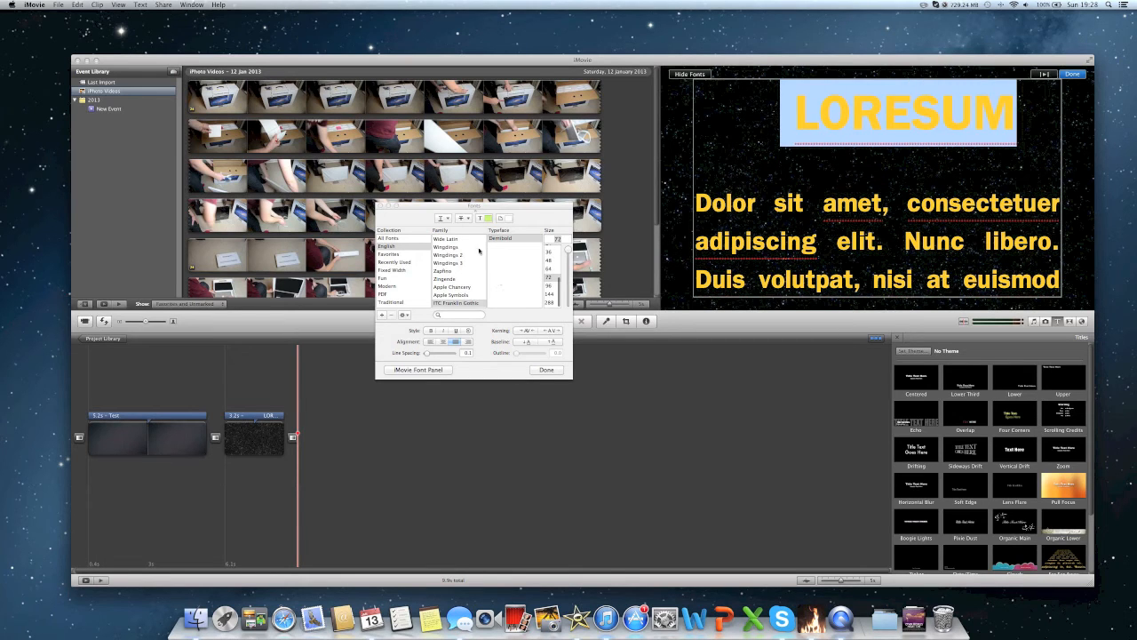
# Switch to the iMovie font panel, try Big Caslon Medium, Helvetica Neue and Chalkboard, and set the LORESUM title's font to Sign Painter House Script
pyautogui.click(419, 370)
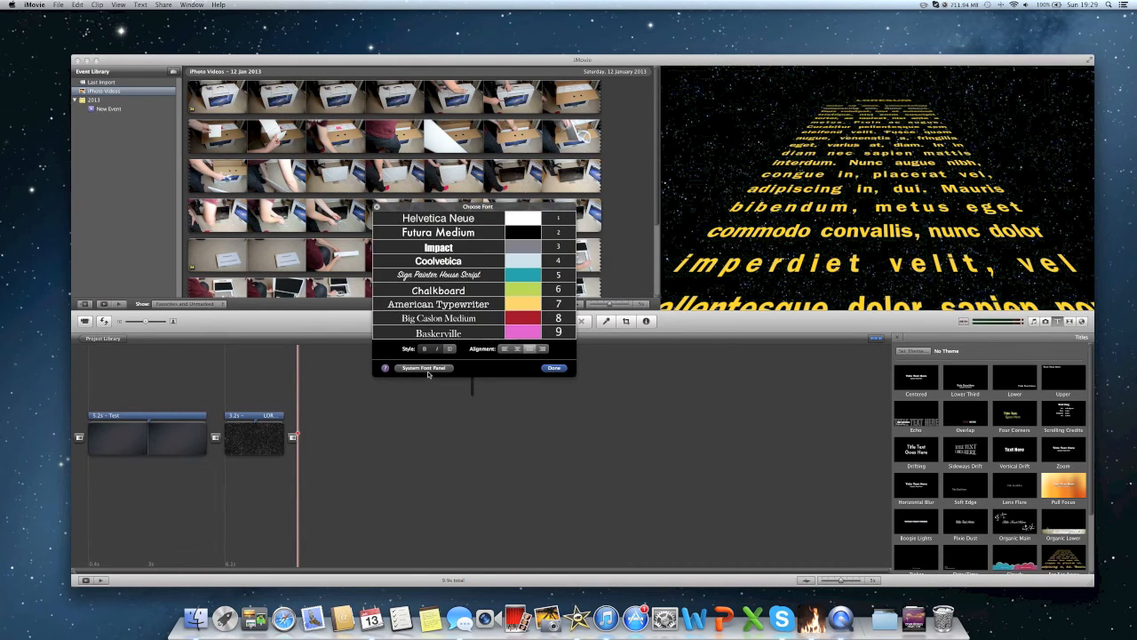
pyautogui.click(461, 317)
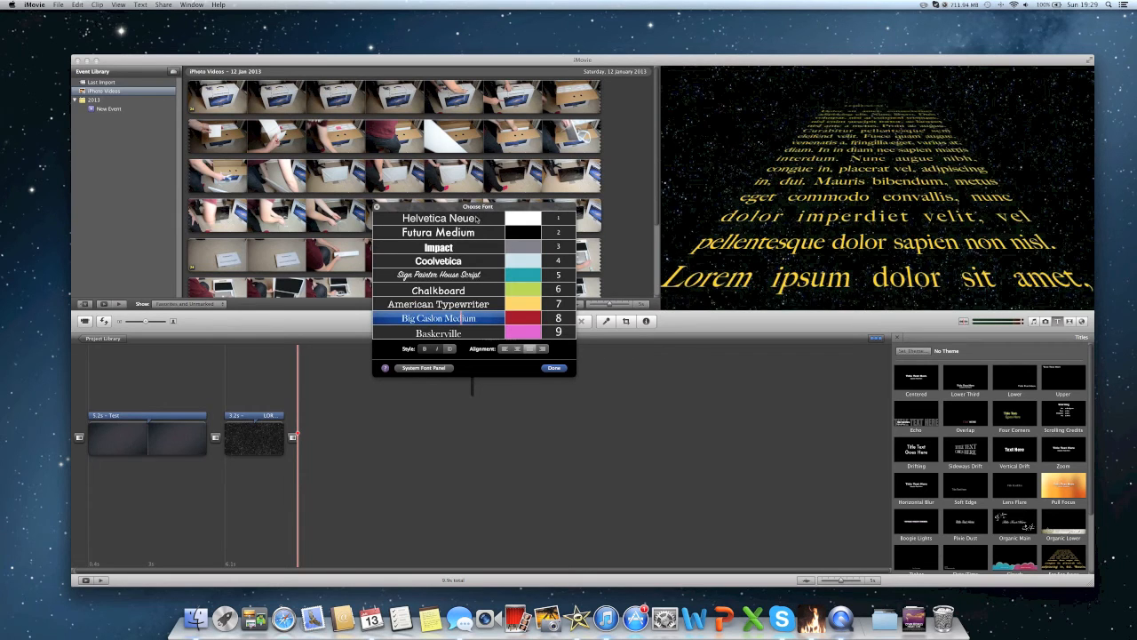
pyautogui.click(476, 219)
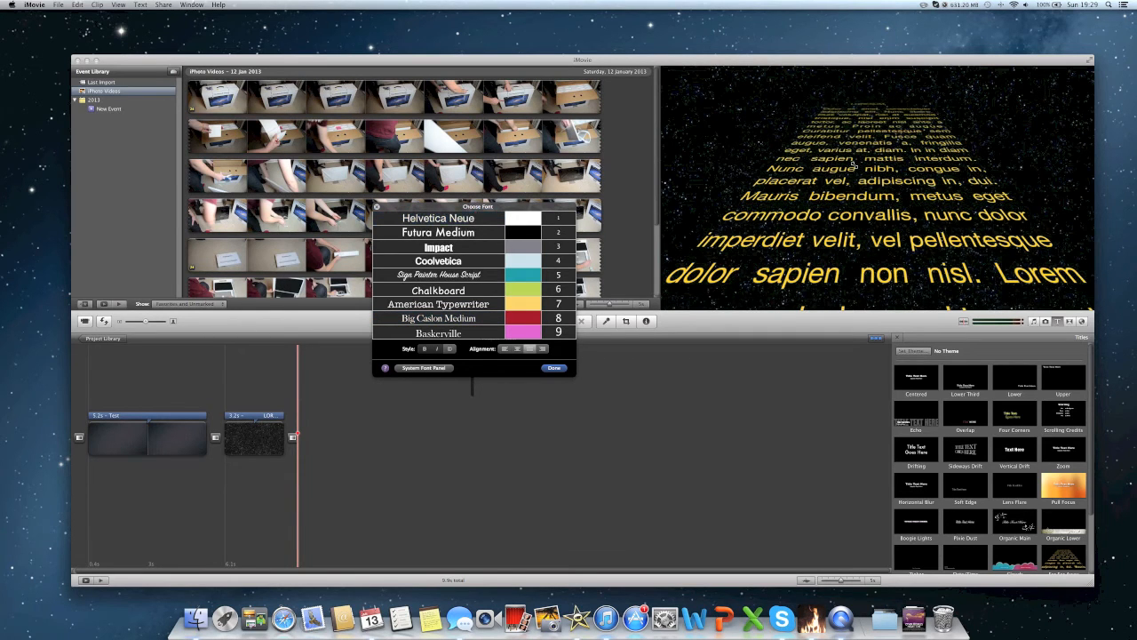
pyautogui.click(468, 291)
pyautogui.click(438, 277)
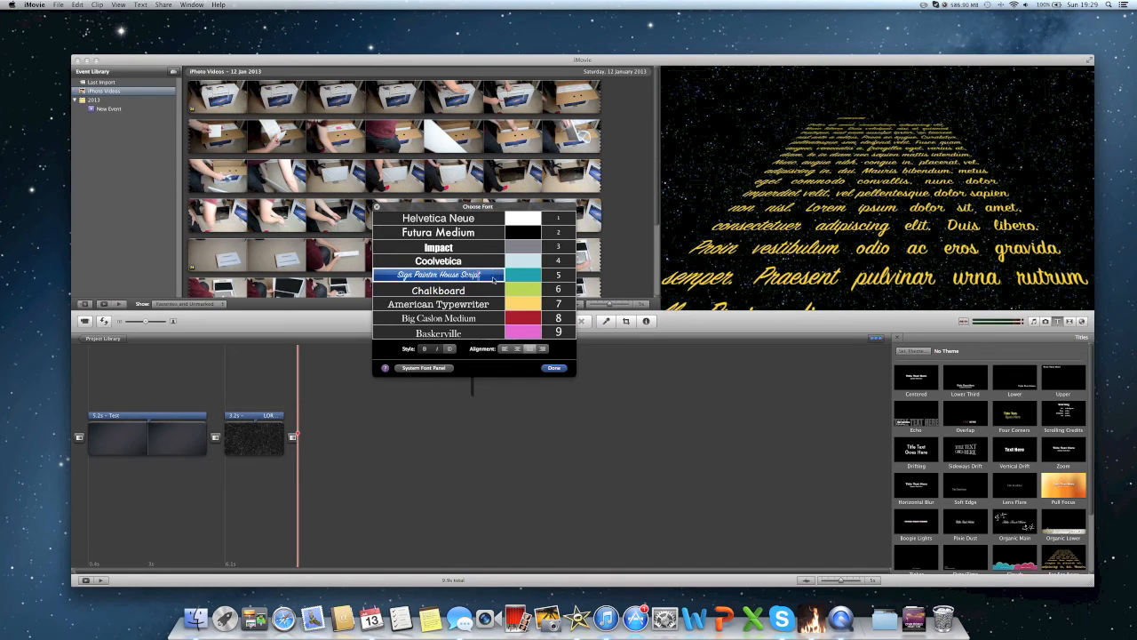
# Set the LORESUM title's text colour to grey and its size to 7, and finish editing the title
pyautogui.click(529, 276)
pyautogui.click(522, 258)
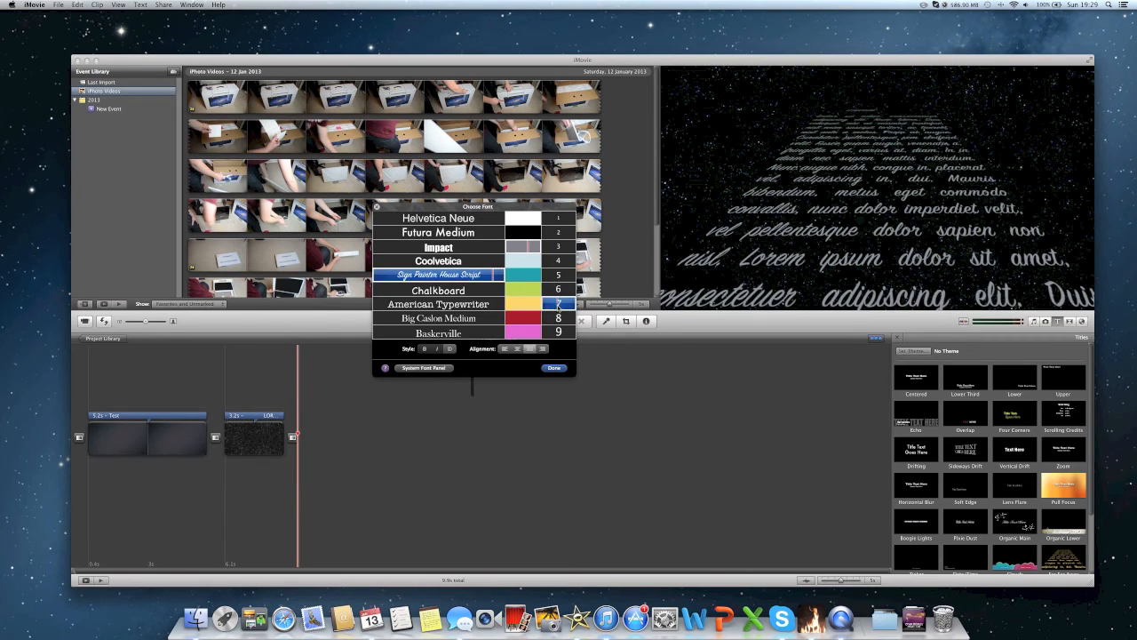
pyautogui.click(551, 368)
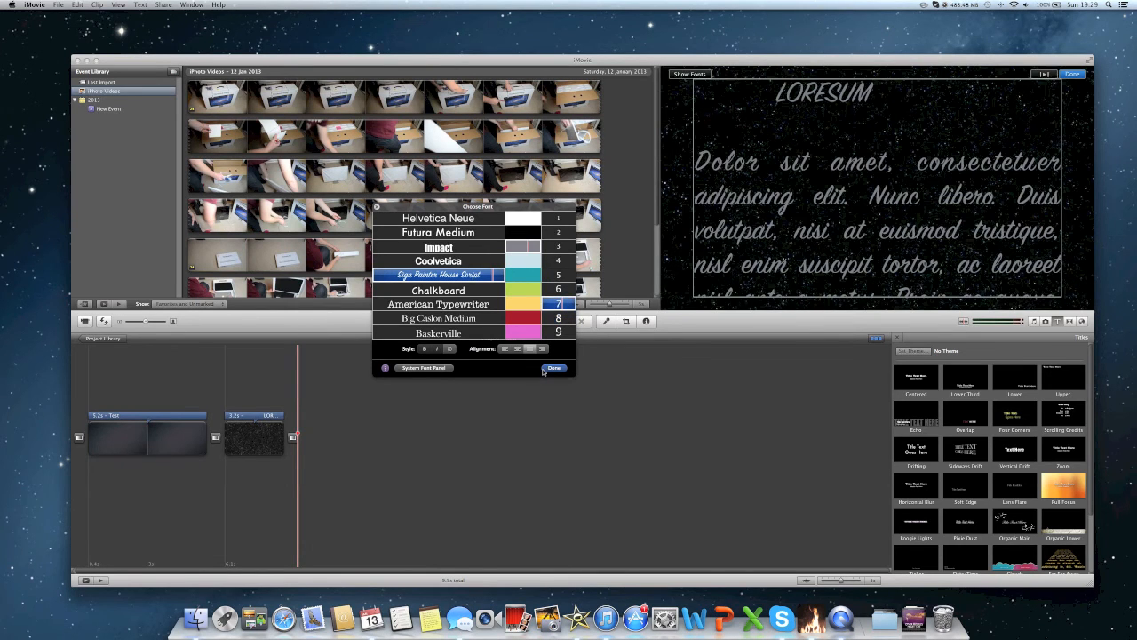
pyautogui.click(1074, 74)
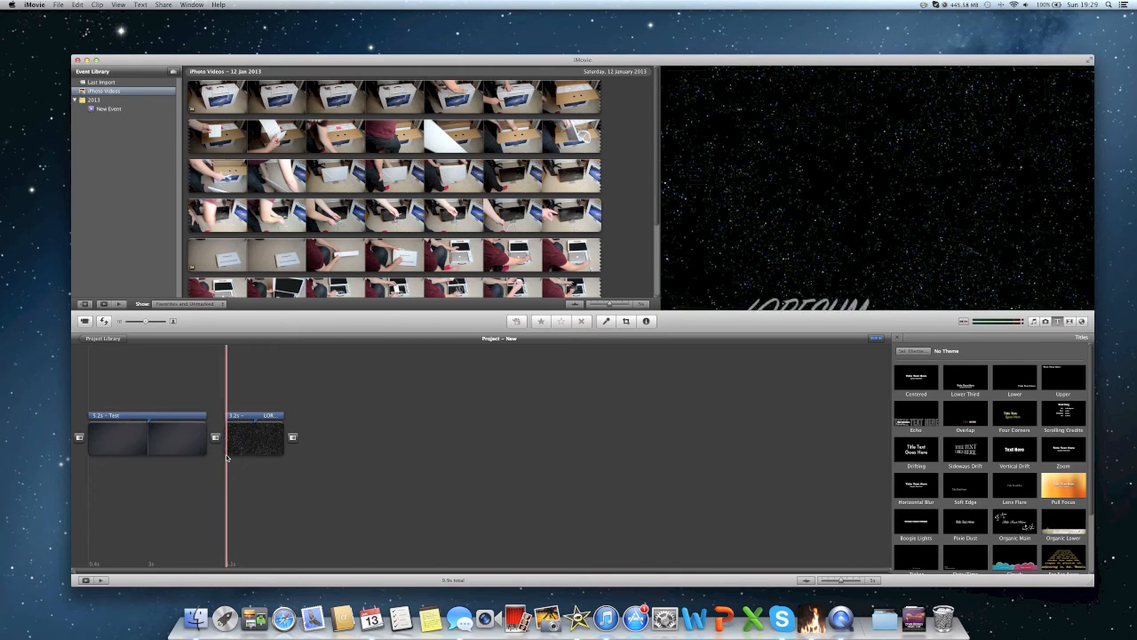
# Play the project from the start of the LORESUM clip to preview the scrolling title
pyautogui.rightClick(224, 459)
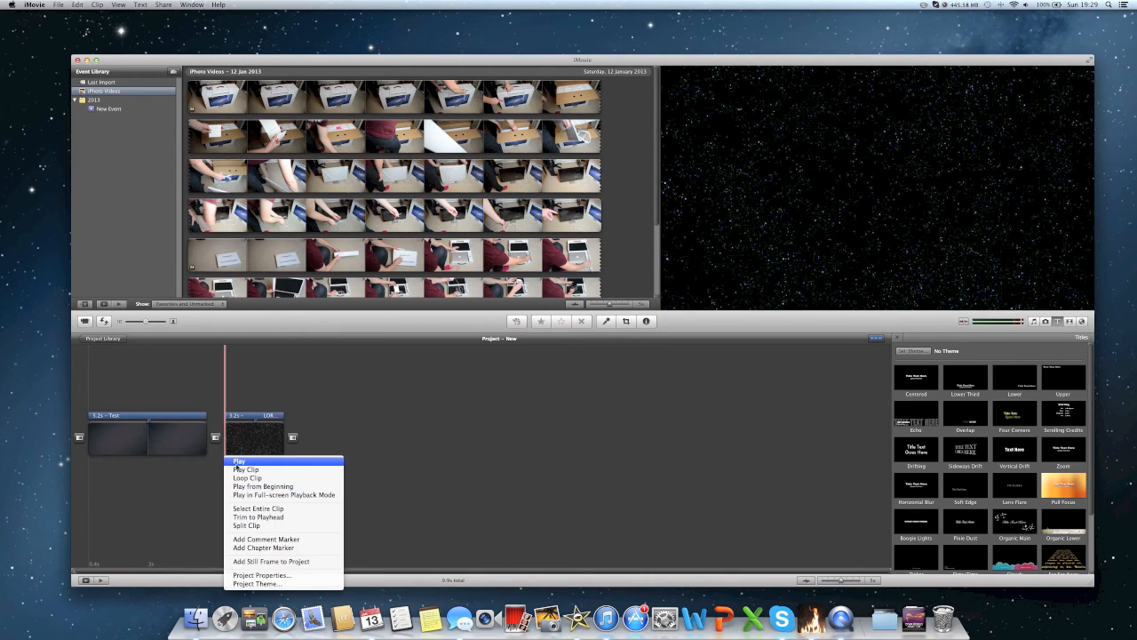
pyautogui.click(236, 463)
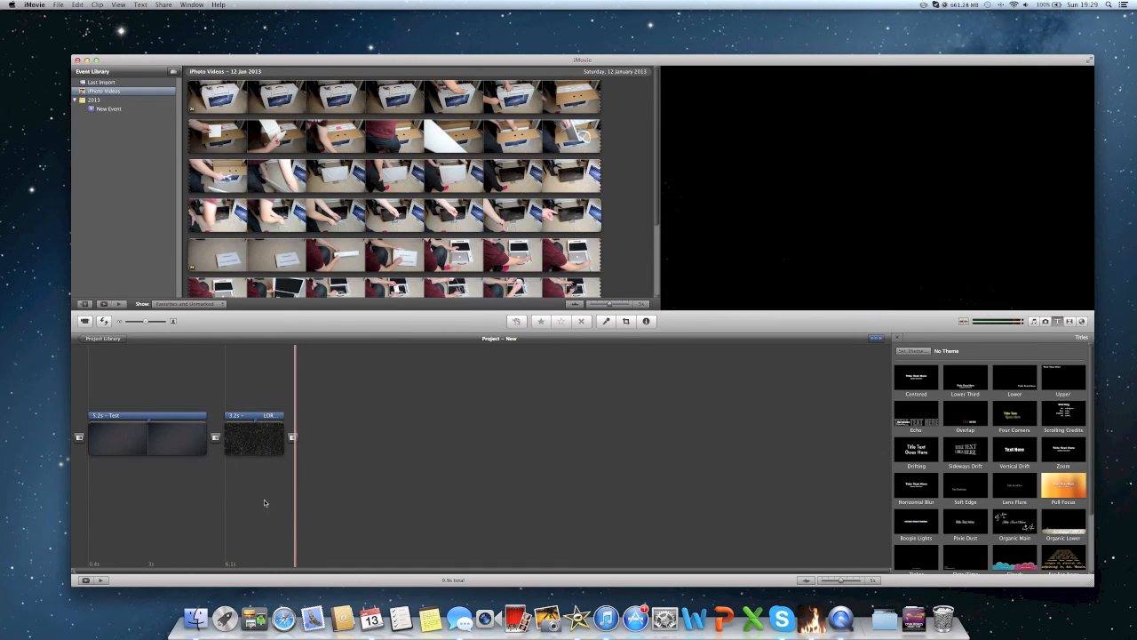
# Set the duration of the LORESUM clip to 7 seconds in its clip adjustments, keeping the Stars background
pyautogui.click(233, 451)
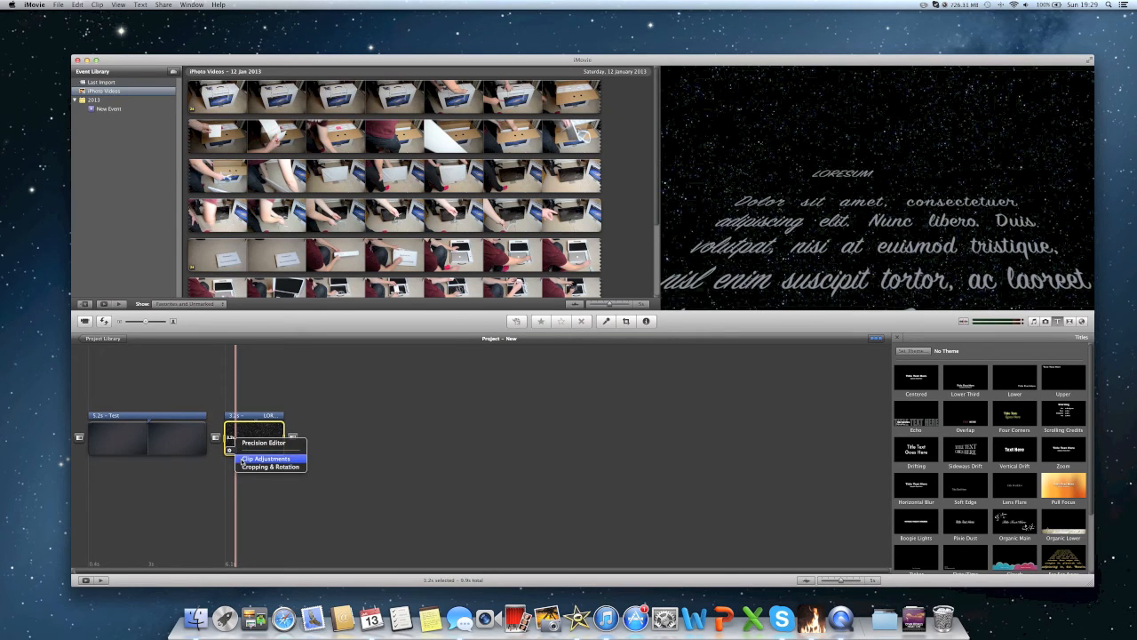
pyautogui.click(242, 460)
pyautogui.click(452, 377)
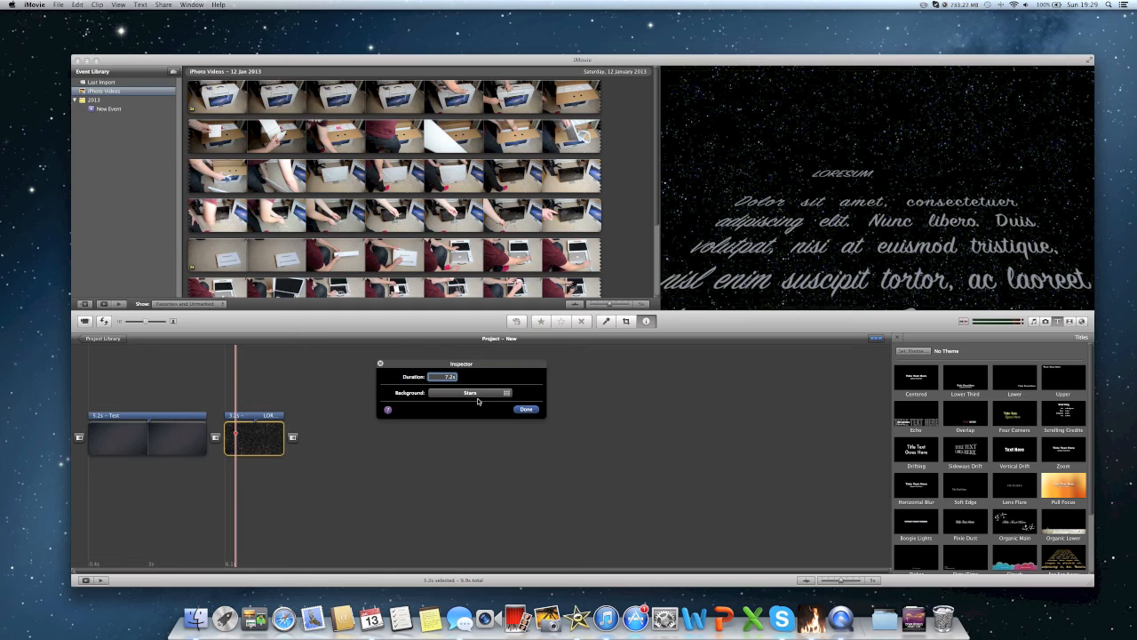
pyautogui.click(515, 409)
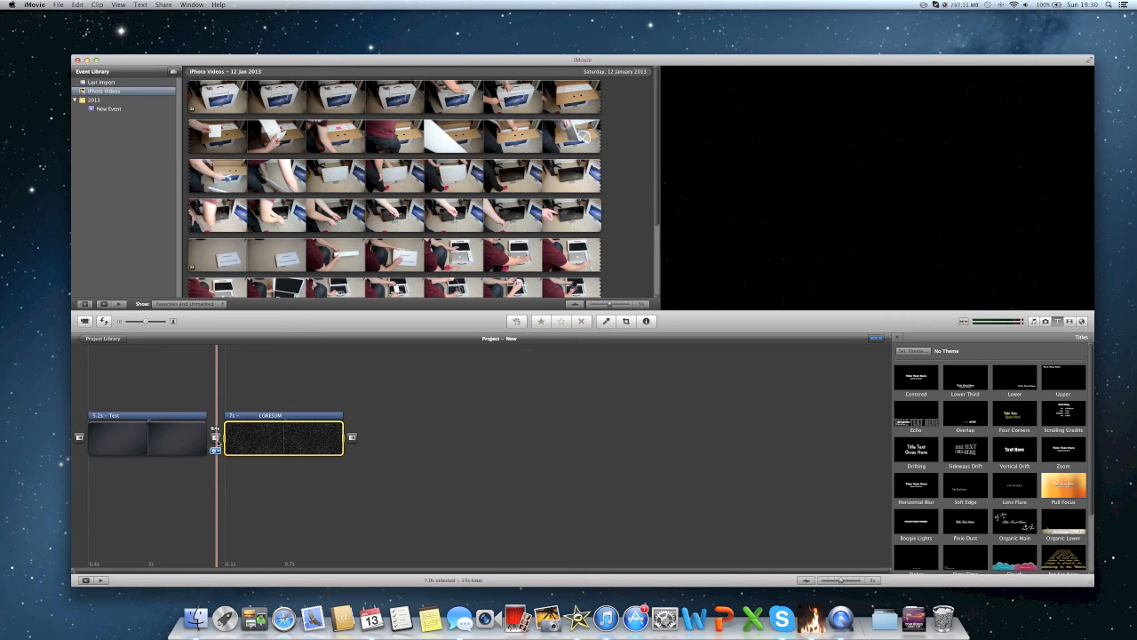
# Select the transition between the Test and LORESUM clips and play the project full-screen
pyautogui.click(215, 438)
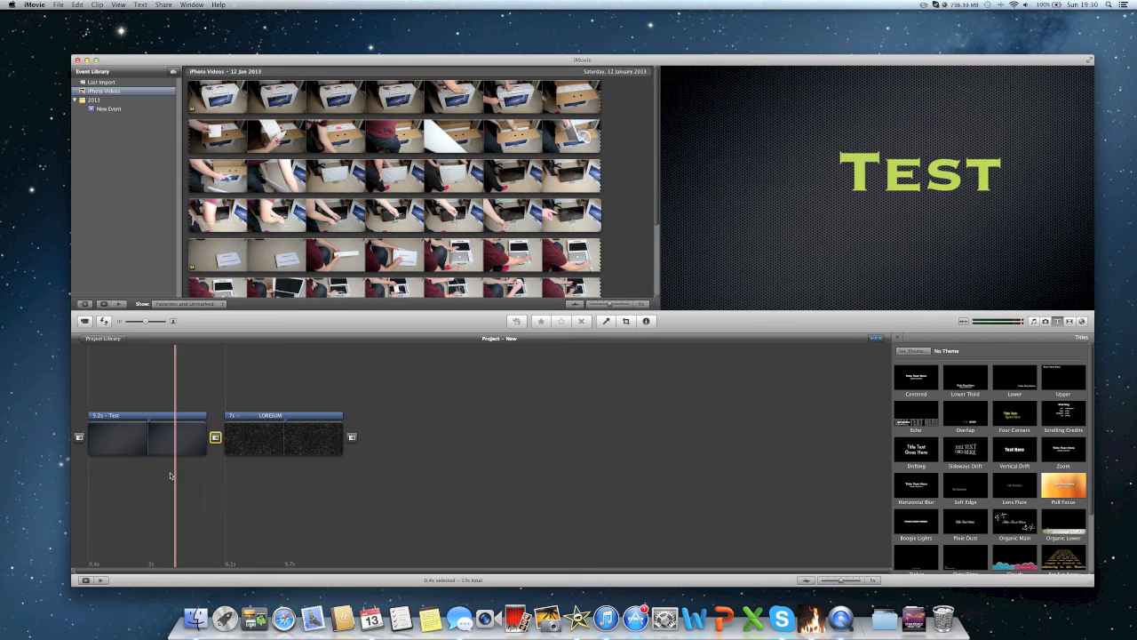
pyautogui.click(86, 581)
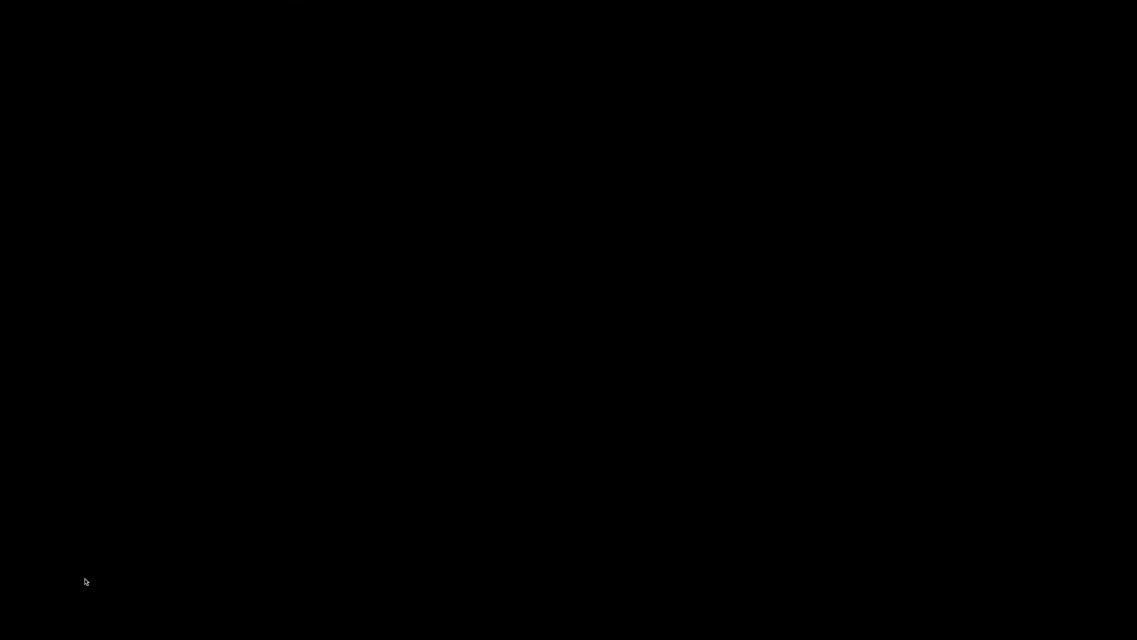